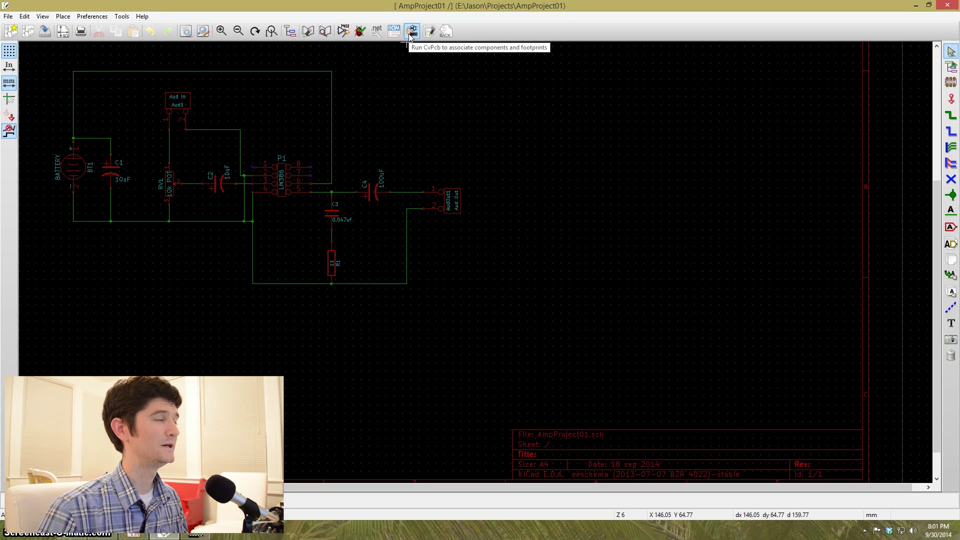
Step: Launch Pcbnew from Eeschema and dismiss the notice that AmpProject01.kicad_pcb does not exist yet
{"action": "left_click", "coordinate": [427, 32]}
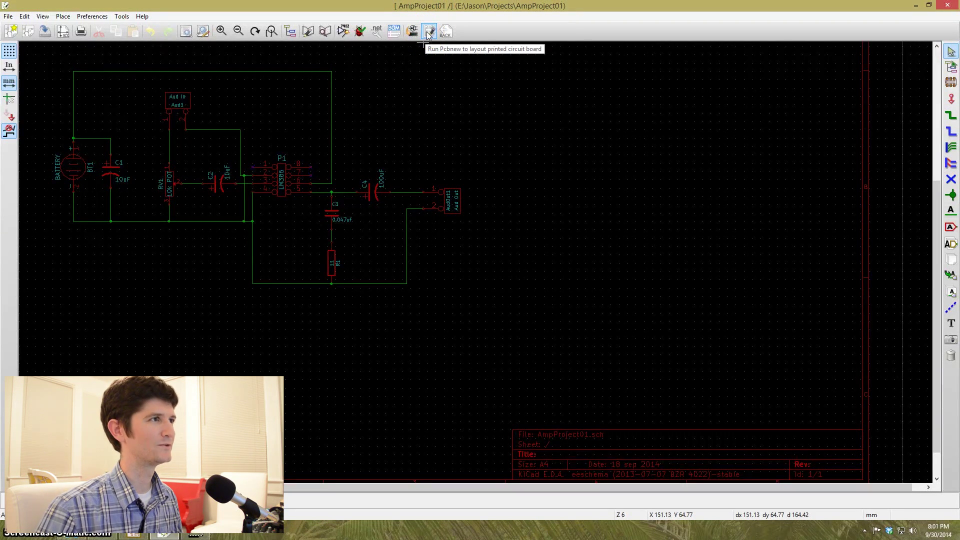
{"action": "left_click", "coordinate": [428, 33]}
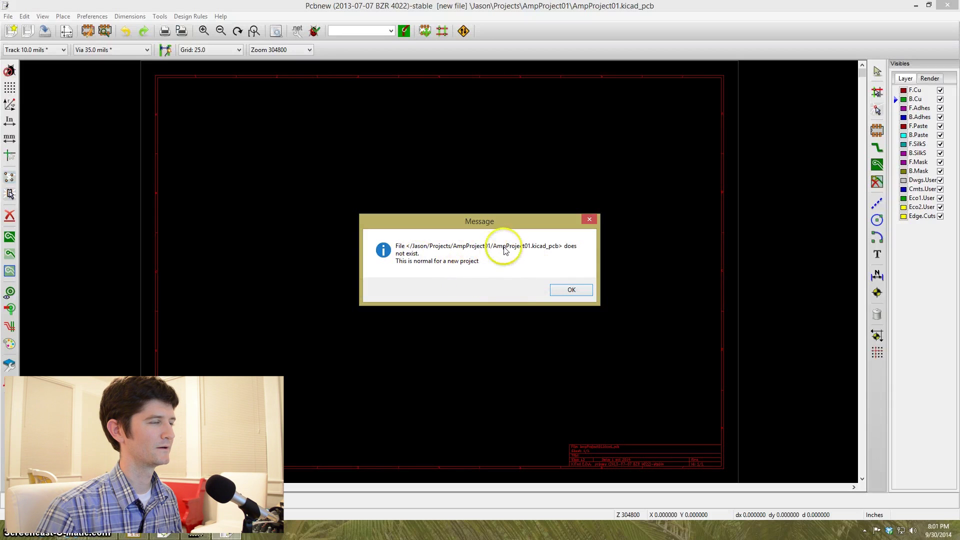
{"action": "left_click", "coordinate": [563, 290]}
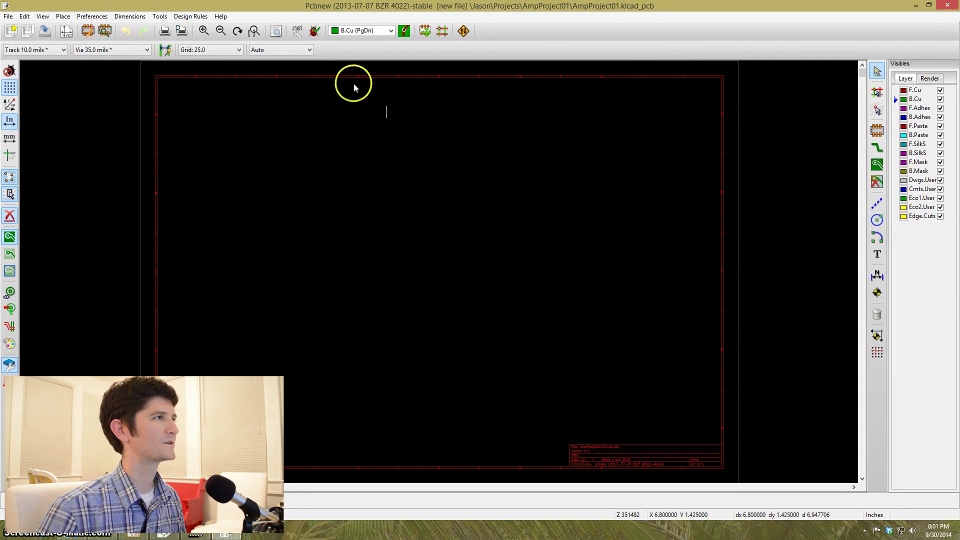
Step: Read the current AmpProject01 netlist into the board so its footprints load
{"action": "left_click", "coordinate": [298, 31]}
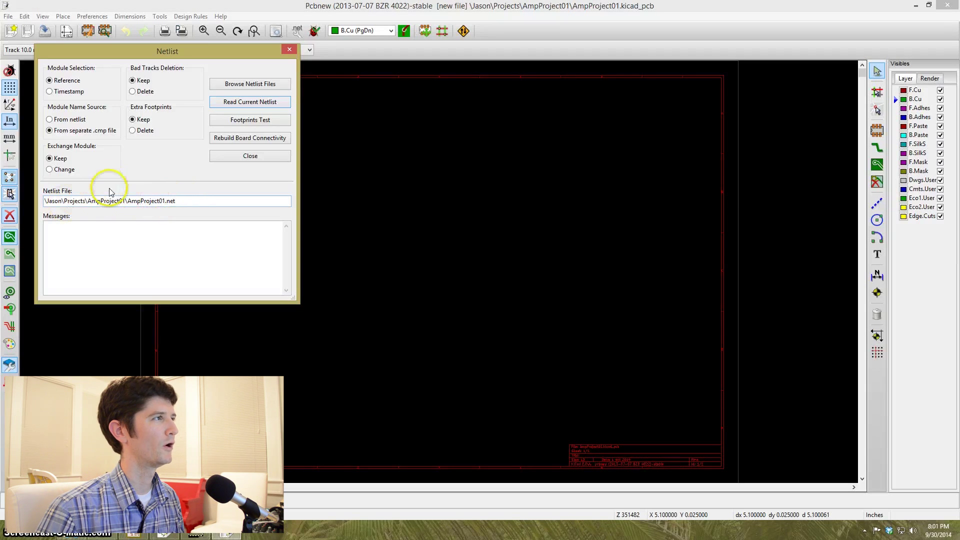
{"action": "left_click", "coordinate": [255, 104]}
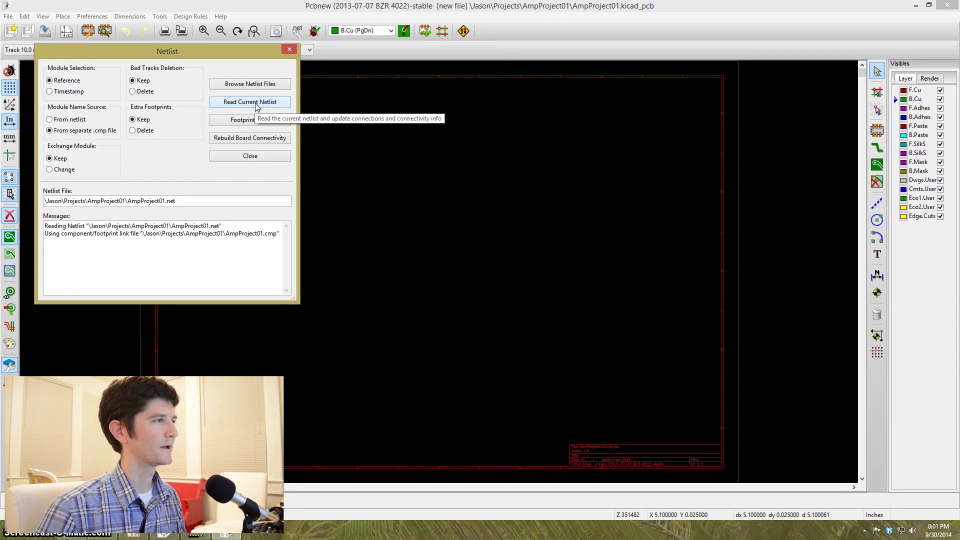
{"action": "left_click", "coordinate": [272, 155]}
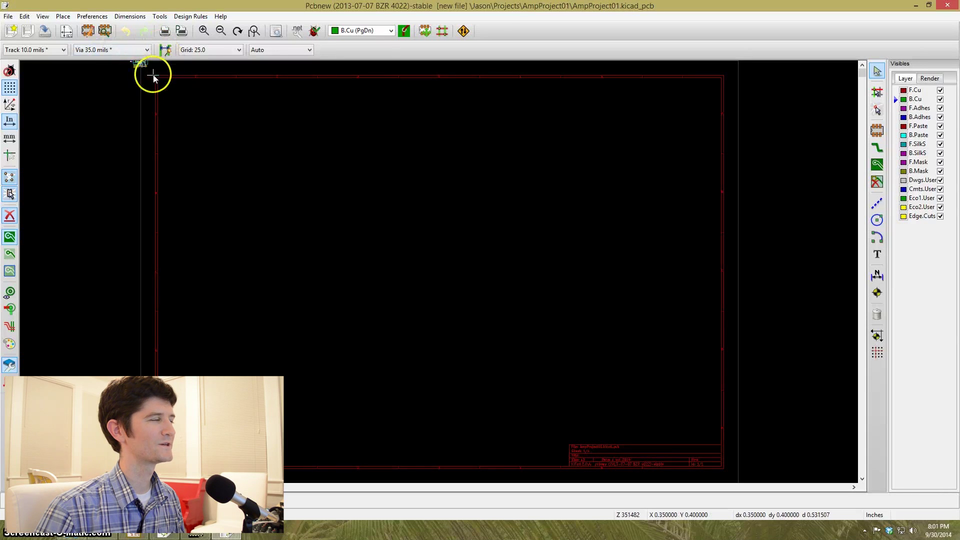
{"action": "left_click", "coordinate": [139, 66]}
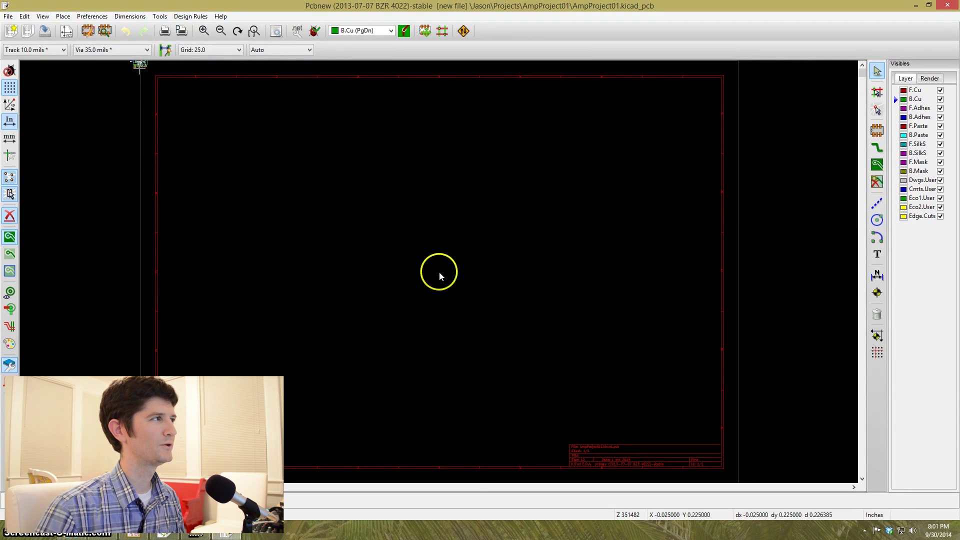
{"action": "scroll", "coordinate": [439, 271], "scroll_direction": "up", "scroll_amount": 5}
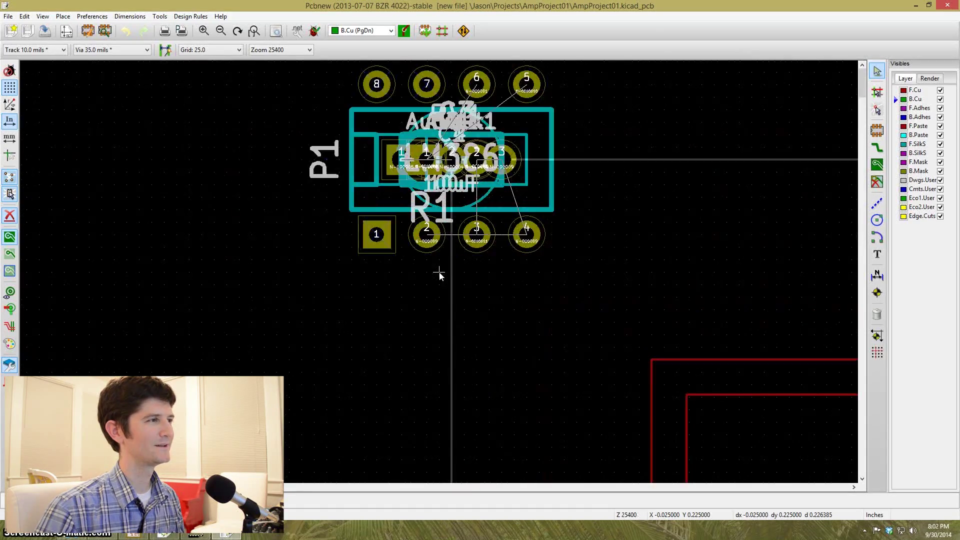
{"action": "scroll", "coordinate": [439, 271], "scroll_direction": "down", "scroll_amount": 1}
{"action": "left_click", "coordinate": [437, 243]}
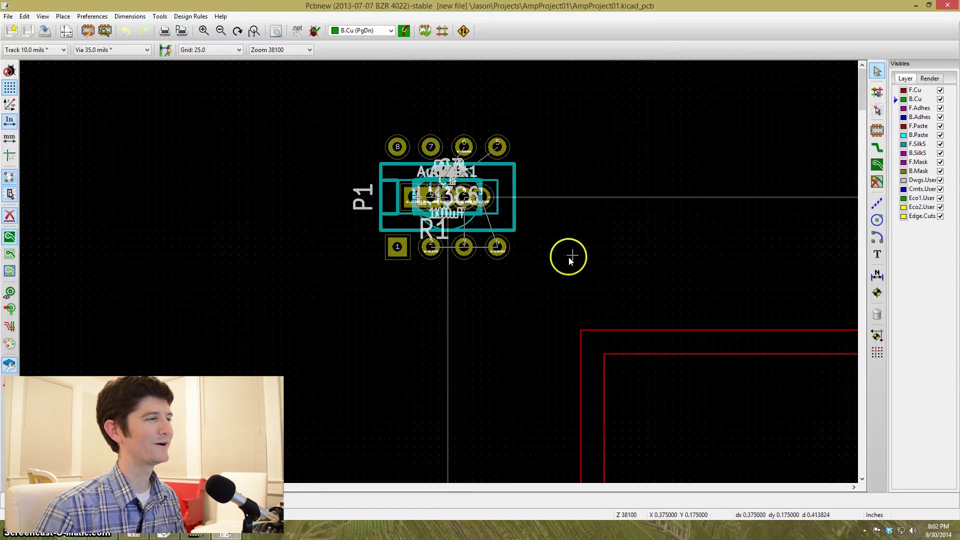
{"action": "left_click", "coordinate": [374, 174]}
{"action": "left_click", "coordinate": [557, 235]}
{"action": "left_click", "coordinate": [467, 268]}
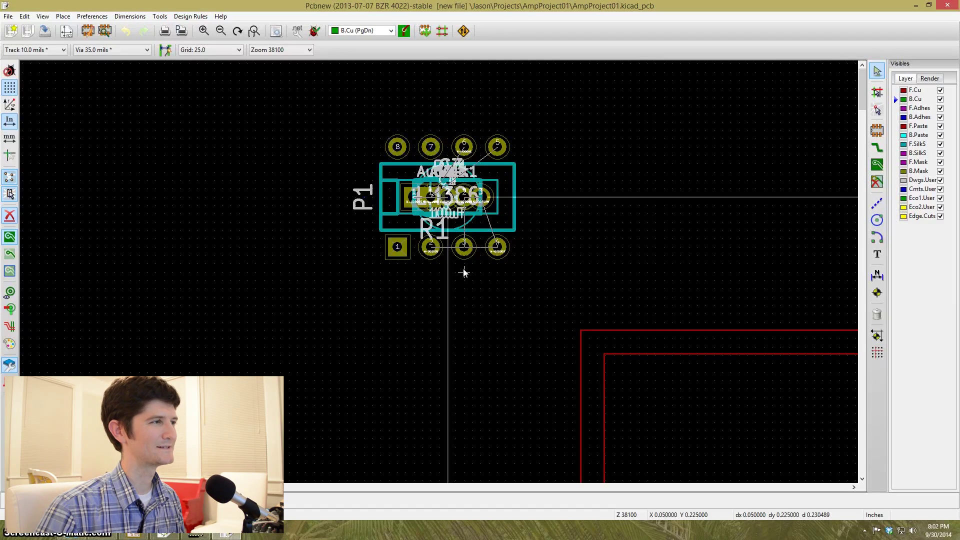
{"action": "left_click", "coordinate": [465, 269]}
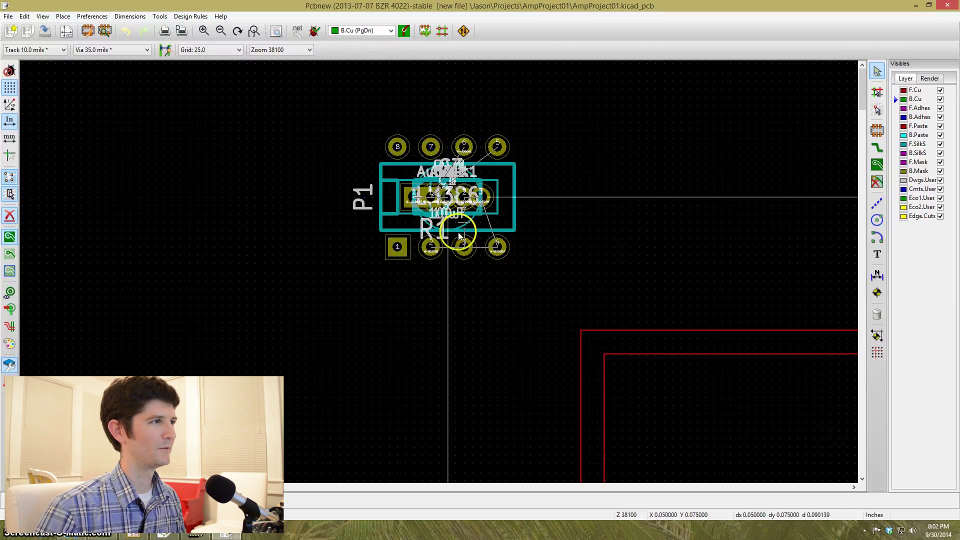
{"action": "scroll", "coordinate": [606, 350], "scroll_direction": "down", "scroll_amount": 1}
{"action": "scroll", "coordinate": [439, 272], "scroll_direction": "down", "scroll_amount": 1}
{"action": "scroll", "coordinate": [645, 338], "scroll_direction": "down", "scroll_amount": 1}
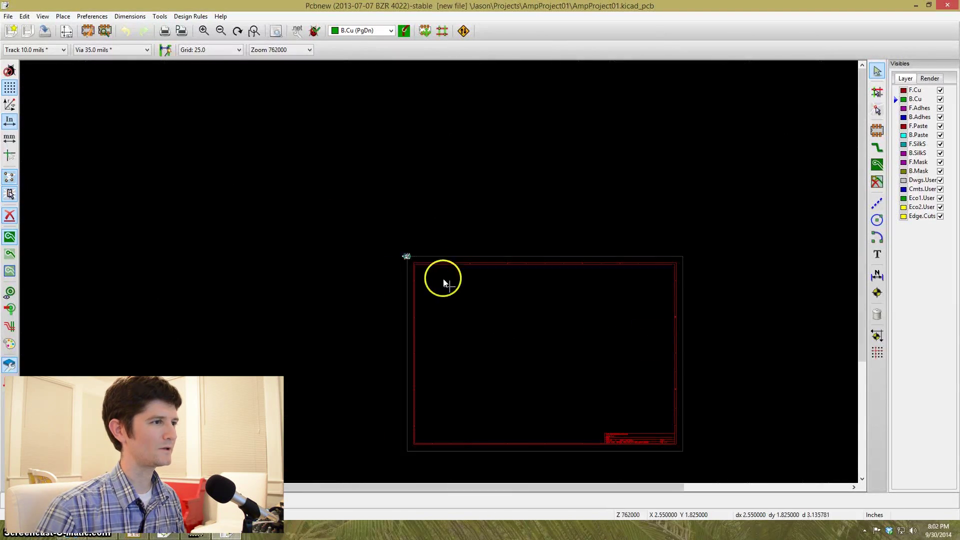
{"action": "scroll", "coordinate": [550, 365], "scroll_direction": "up", "scroll_amount": 1}
{"action": "scroll", "coordinate": [427, 240], "scroll_direction": "up", "scroll_amount": 2}
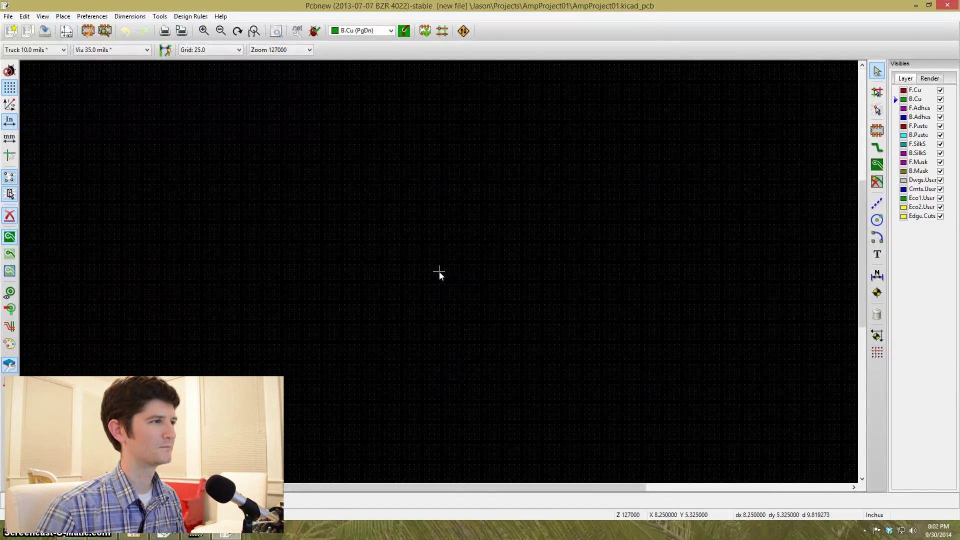
Step: In footprint mode, run Move All Modules to spread the stacked footprints apart, then zoom in
{"action": "left_click", "coordinate": [336, 210]}
{"action": "left_click", "coordinate": [434, 241]}
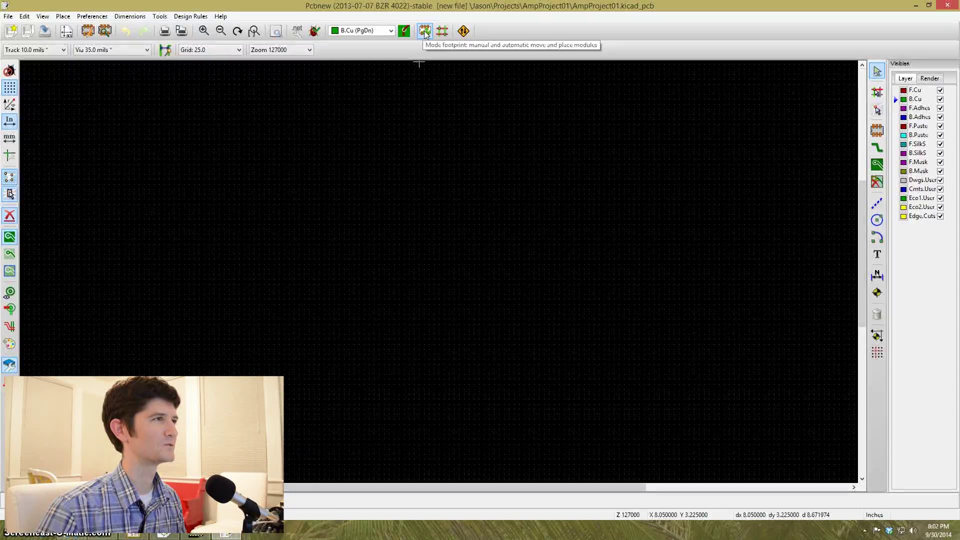
{"action": "left_click", "coordinate": [424, 32]}
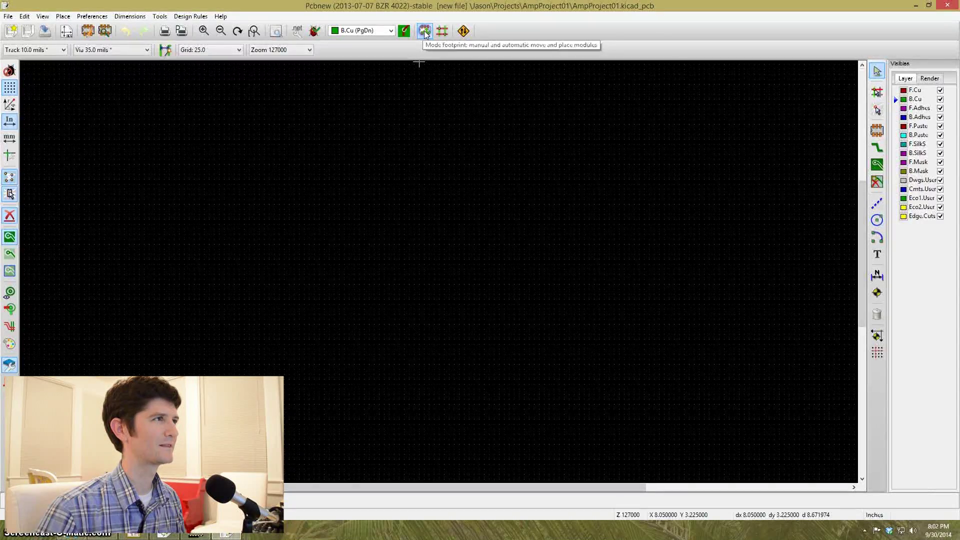
{"action": "right_click", "coordinate": [424, 158]}
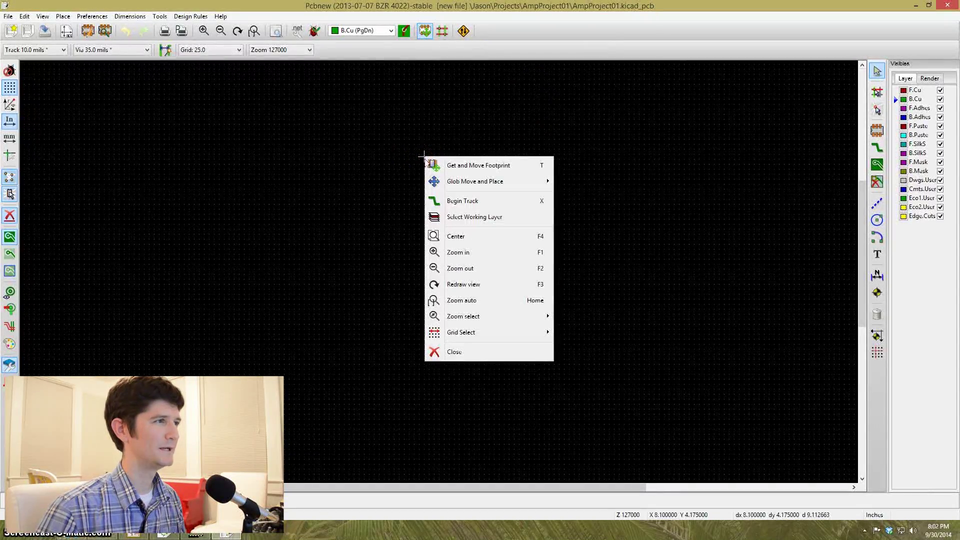
{"action": "mouse_move", "coordinate": [465, 187]}
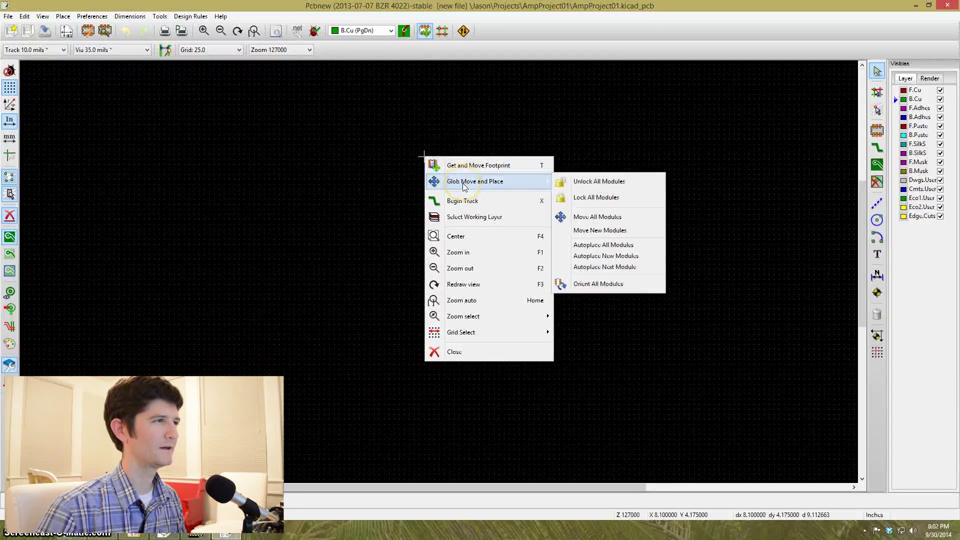
{"action": "left_click", "coordinate": [592, 222]}
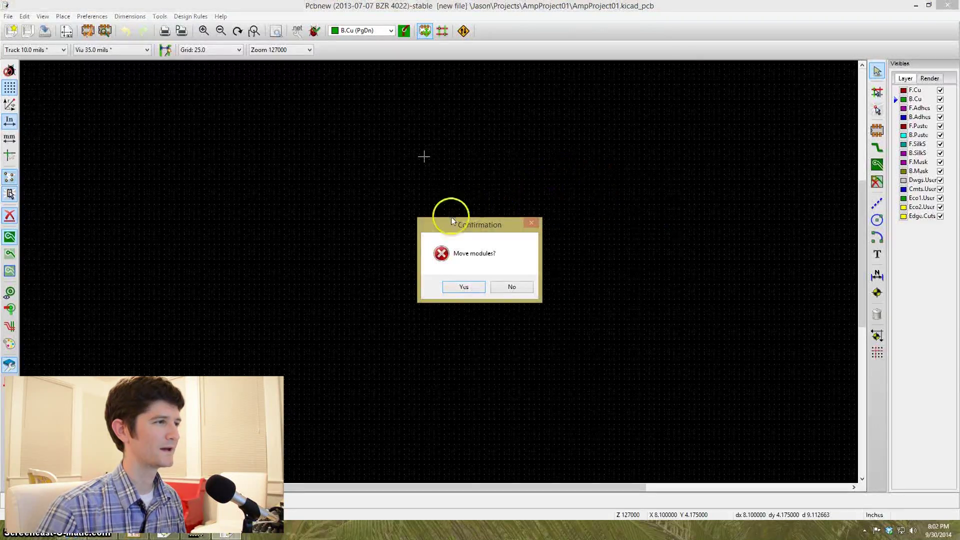
{"action": "left_click", "coordinate": [460, 287]}
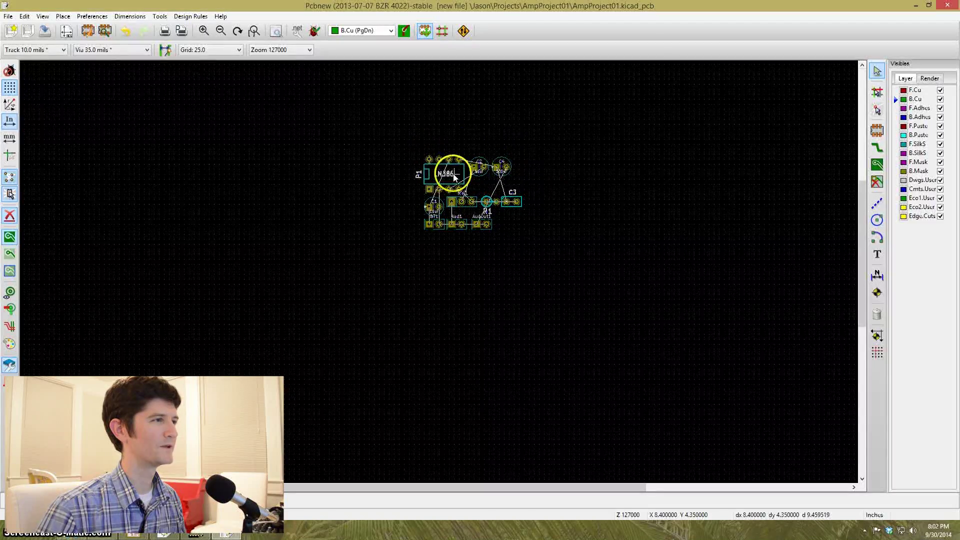
{"action": "scroll", "coordinate": [461, 186], "scroll_direction": "up", "scroll_amount": 1}
{"action": "scroll", "coordinate": [435, 315], "scroll_direction": "up", "scroll_amount": 1}
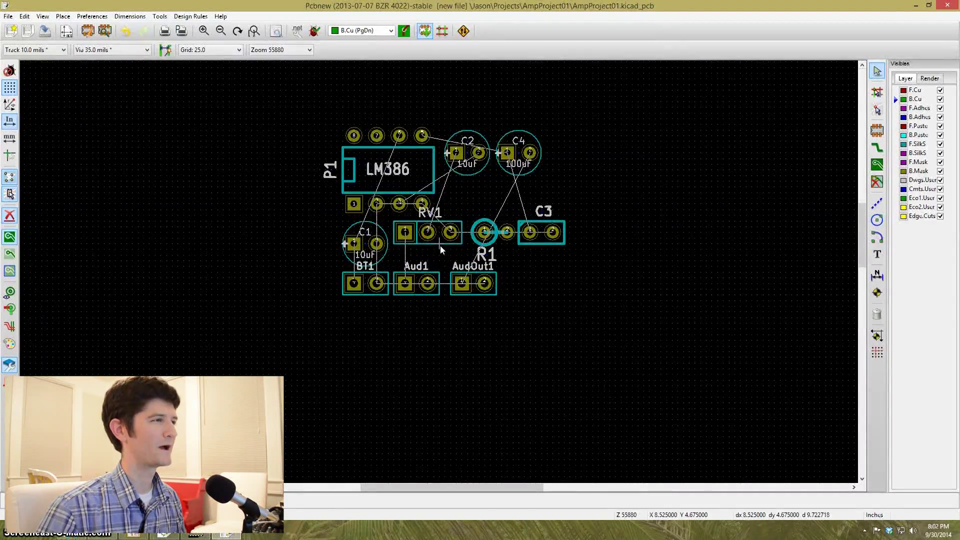
Step: Move C1 out of the cluster to the left of RV1, then pick up BT1
{"action": "left_click", "coordinate": [426, 31]}
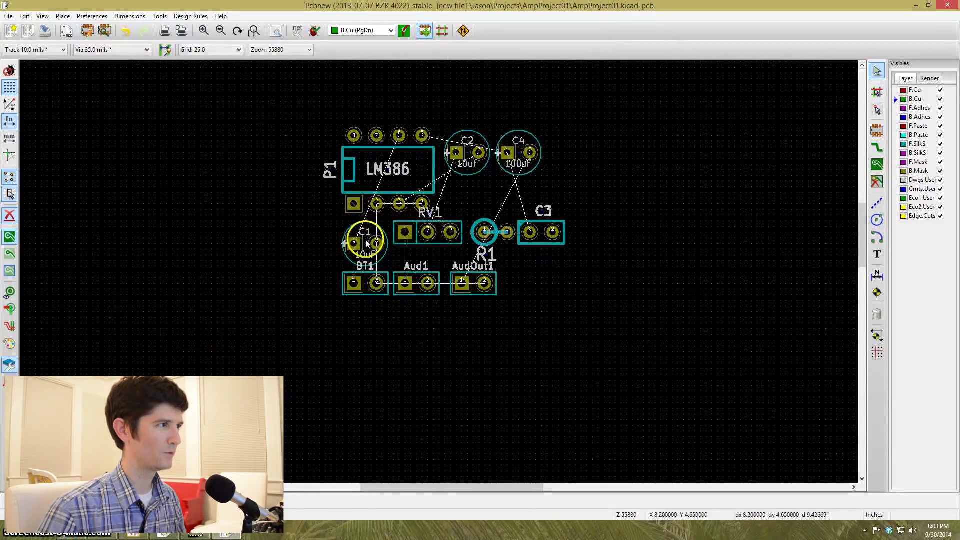
{"action": "key", "text": "m"}
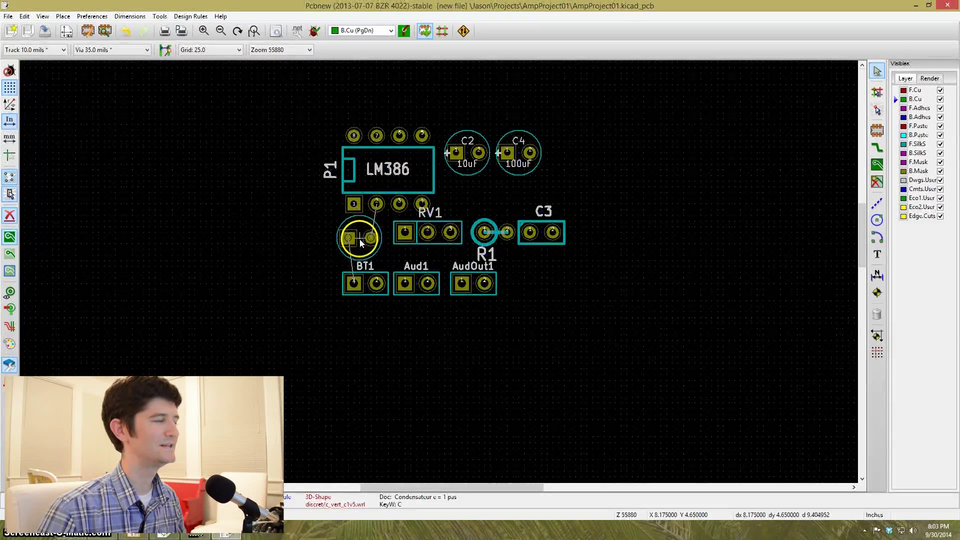
{"action": "left_click", "coordinate": [367, 237]}
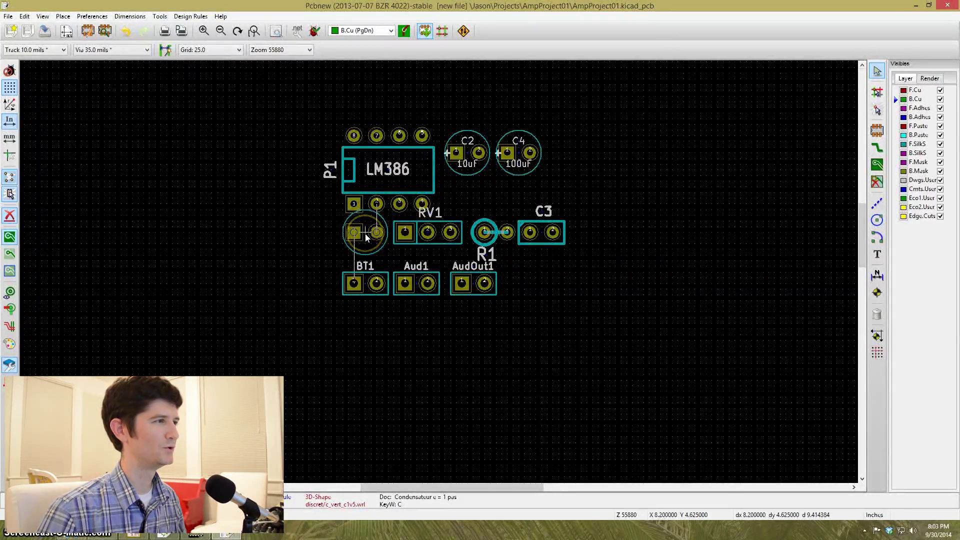
{"action": "key", "text": "m"}
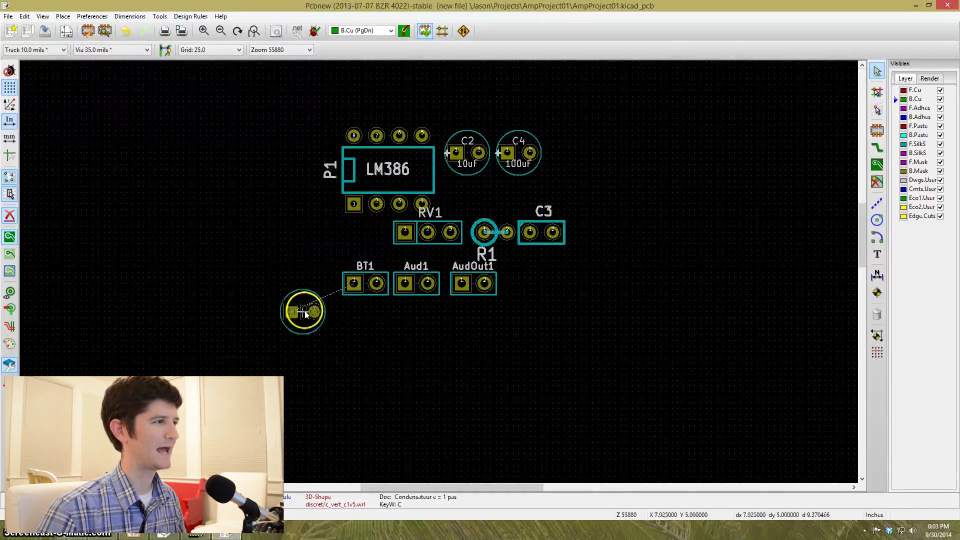
{"action": "left_click", "coordinate": [326, 235]}
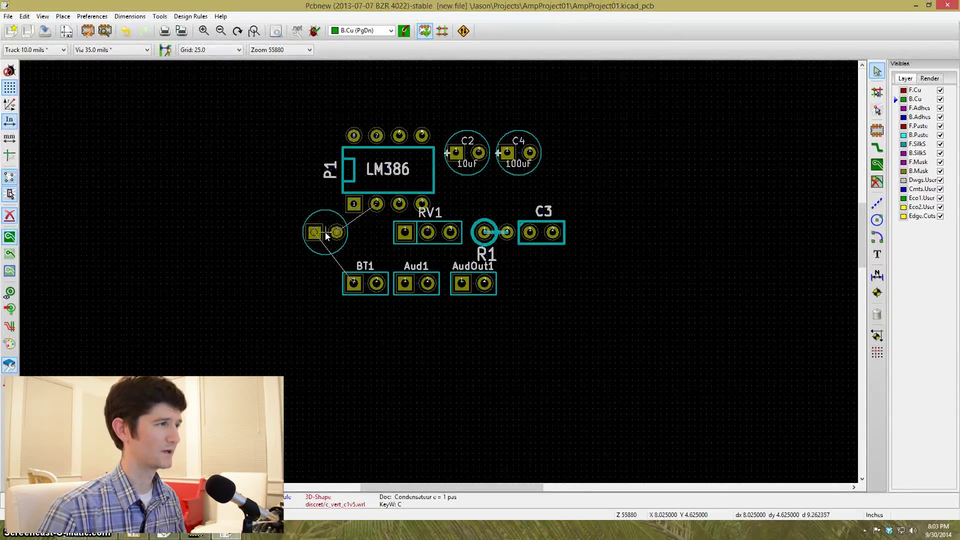
{"action": "left_click", "coordinate": [326, 235]}
{"action": "left_click", "coordinate": [256, 247]}
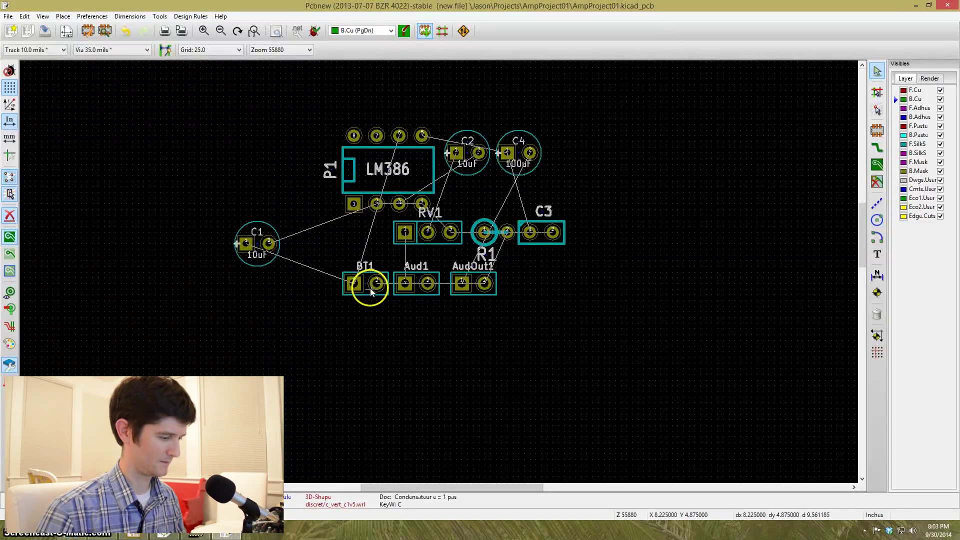
{"action": "key", "text": "m"}
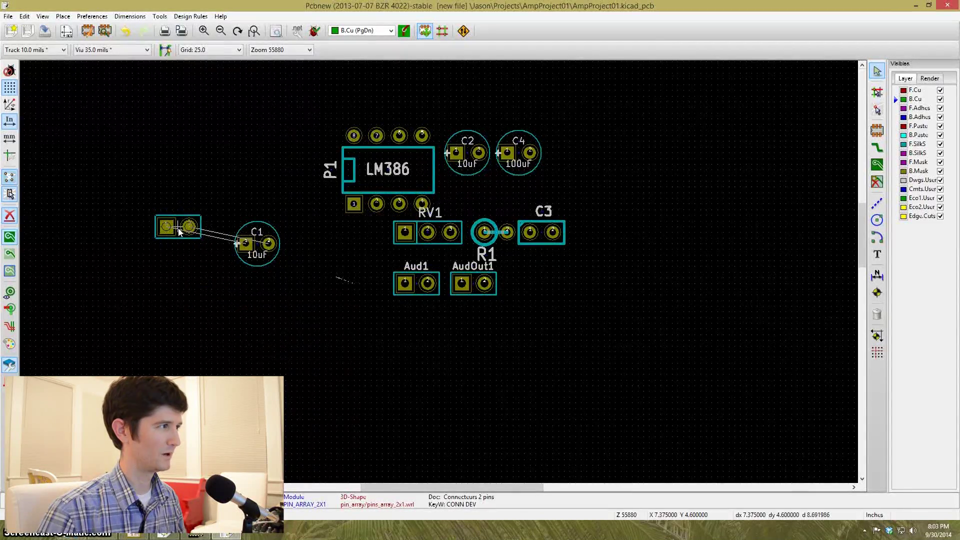
Step: Set BT1 upright left of C1, relocate the LM386, and turn BT1 around
{"action": "key", "text": "r"}
{"action": "key", "text": "r"}
{"action": "key", "text": "r"}
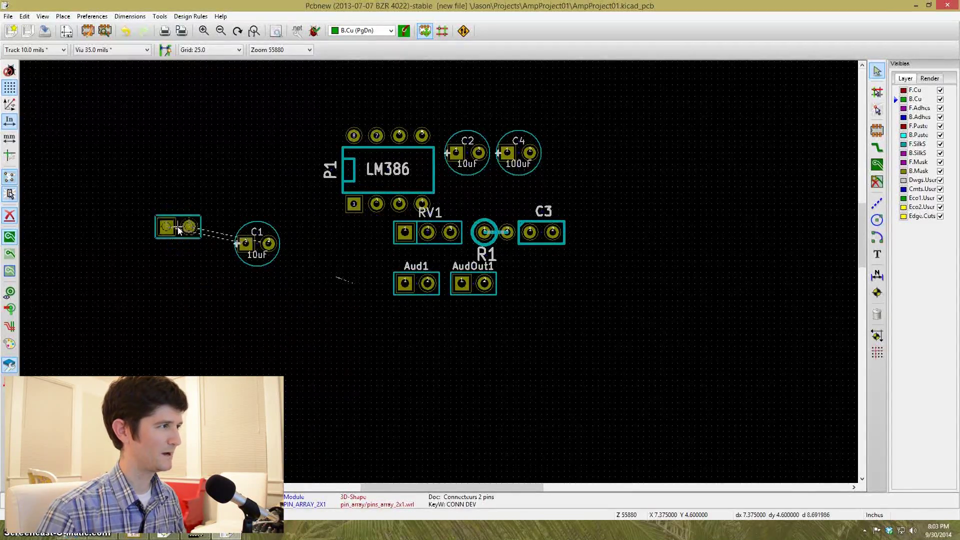
{"action": "left_click", "coordinate": [178, 230]}
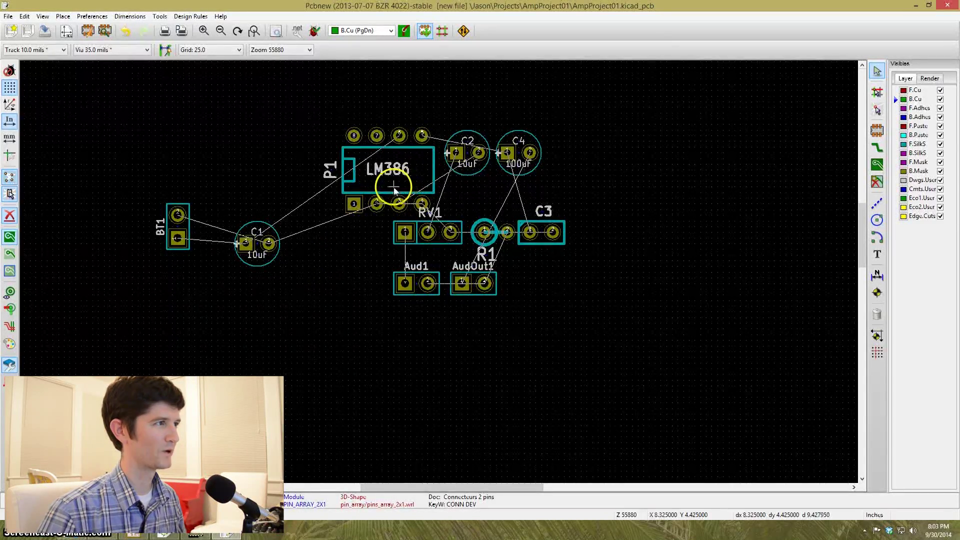
{"action": "key", "text": "m"}
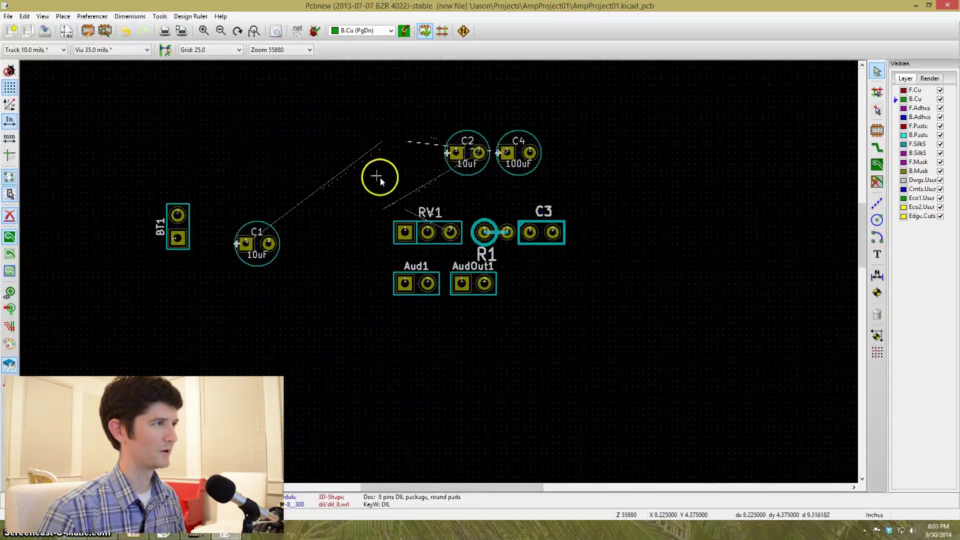
{"action": "left_click", "coordinate": [376, 156]}
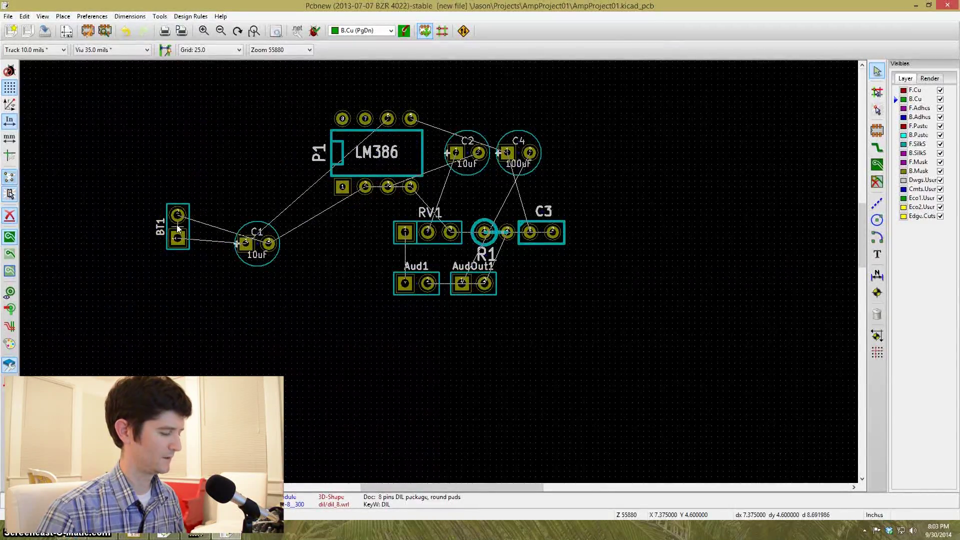
{"action": "key", "text": "r"}
{"action": "key", "text": "r"}
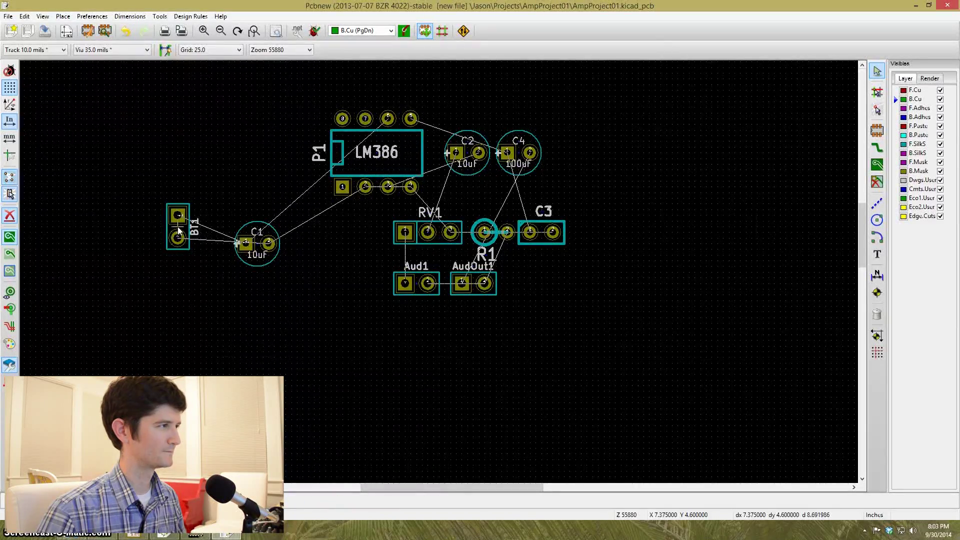
{"action": "key", "text": "r"}
{"action": "key", "text": "r"}
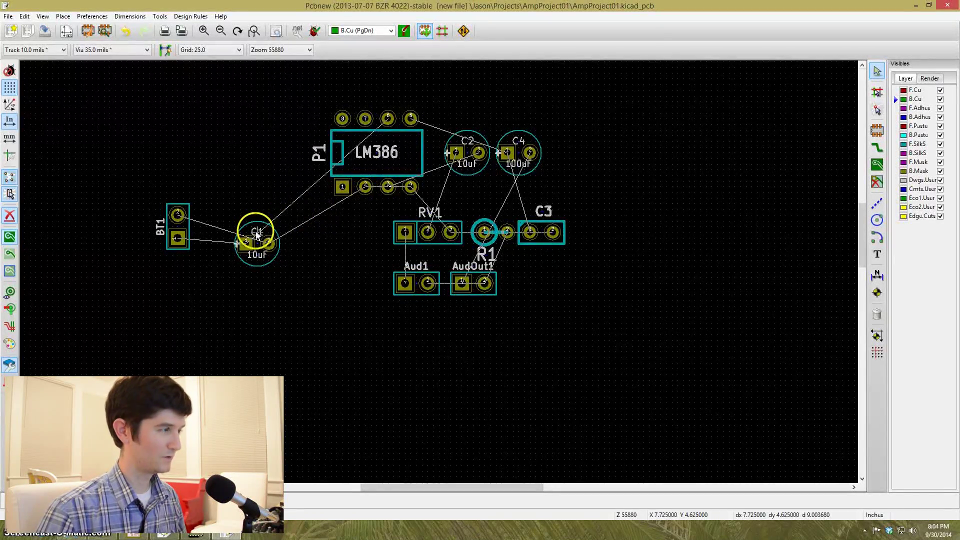
Step: Move C1 to the top left and place the LM386 upright in its final spot
{"action": "left_click_drag", "start_coordinate": [257, 230], "coordinate": [195, 146]}
{"action": "left_click_drag", "start_coordinate": [394, 146], "coordinate": [342, 202]}
{"action": "key", "text": "r"}
{"action": "key", "text": "r"}
{"action": "key", "text": "r"}
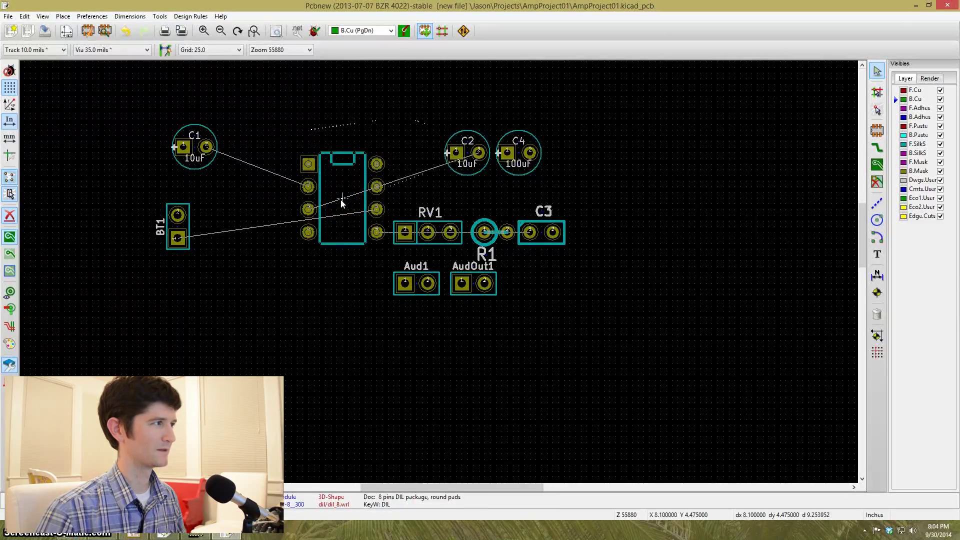
{"action": "left_click", "coordinate": [342, 201]}
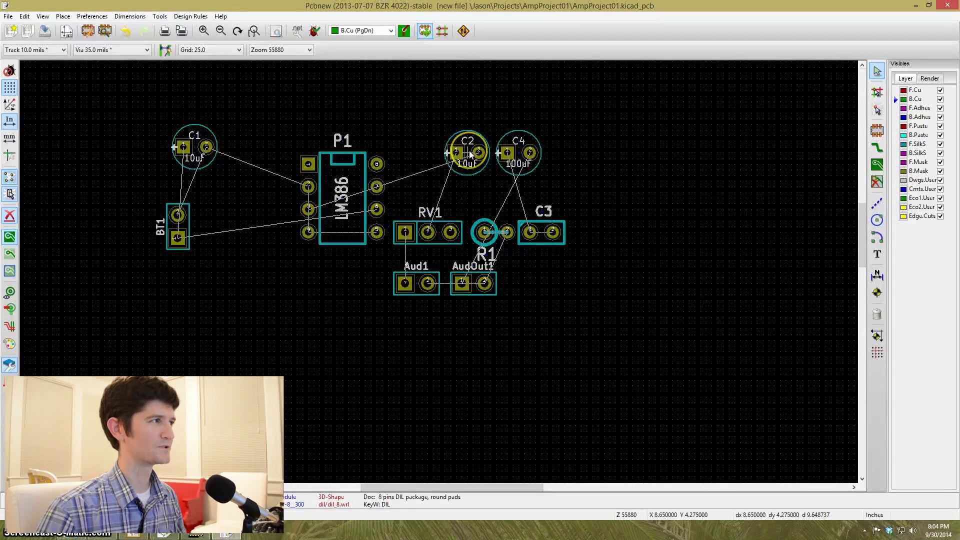
{"action": "left_click", "coordinate": [180, 219]}
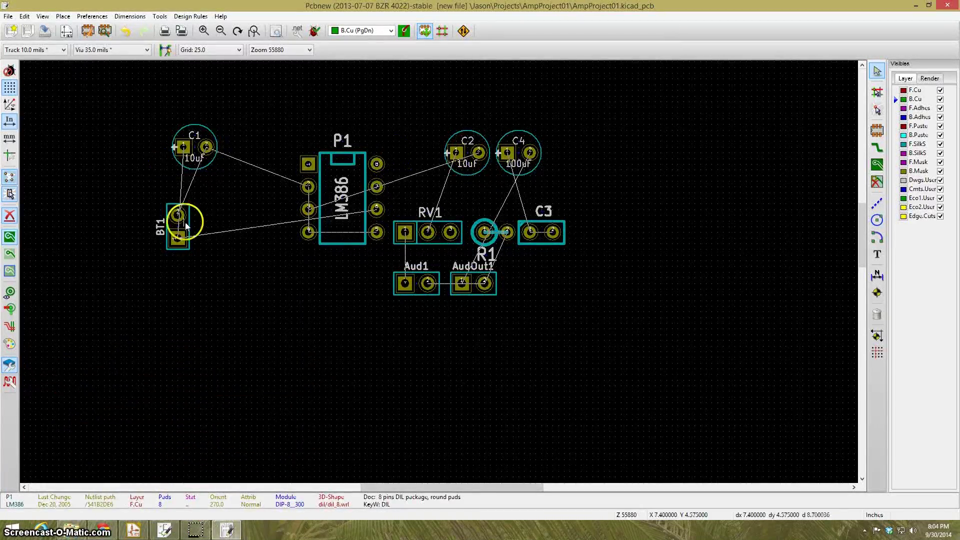
{"action": "scroll", "coordinate": [180, 220], "scroll_direction": "up", "scroll_amount": 1}
{"action": "left_click_drag", "start_coordinate": [330, 487], "coordinate": [397, 488]}
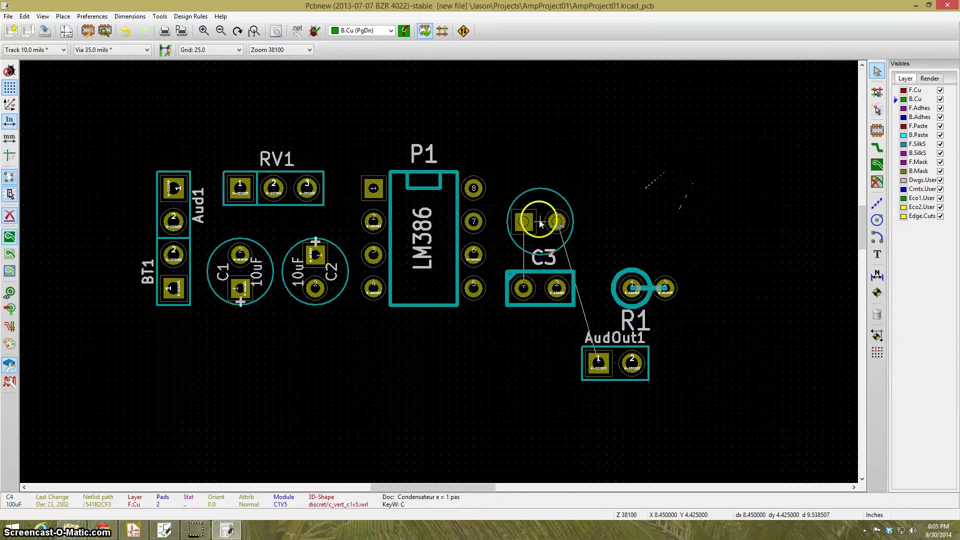
{"action": "scroll", "coordinate": [635, 285], "scroll_direction": "up", "scroll_amount": 2}
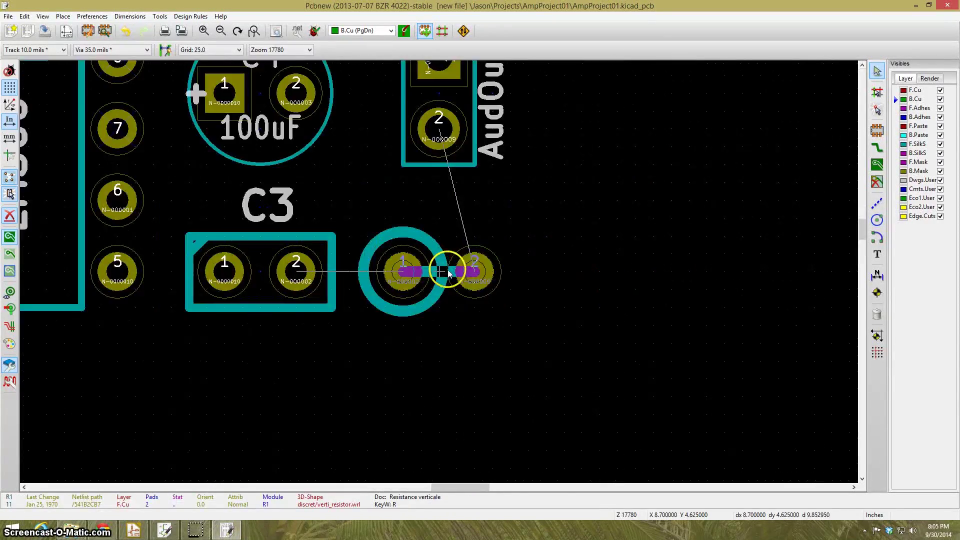
{"action": "scroll", "coordinate": [602, 242], "scroll_direction": "down", "scroll_amount": 1}
{"action": "scroll", "coordinate": [602, 242], "scroll_direction": "down", "scroll_amount": 1}
{"action": "scroll", "coordinate": [403, 358], "scroll_direction": "up", "scroll_amount": 1}
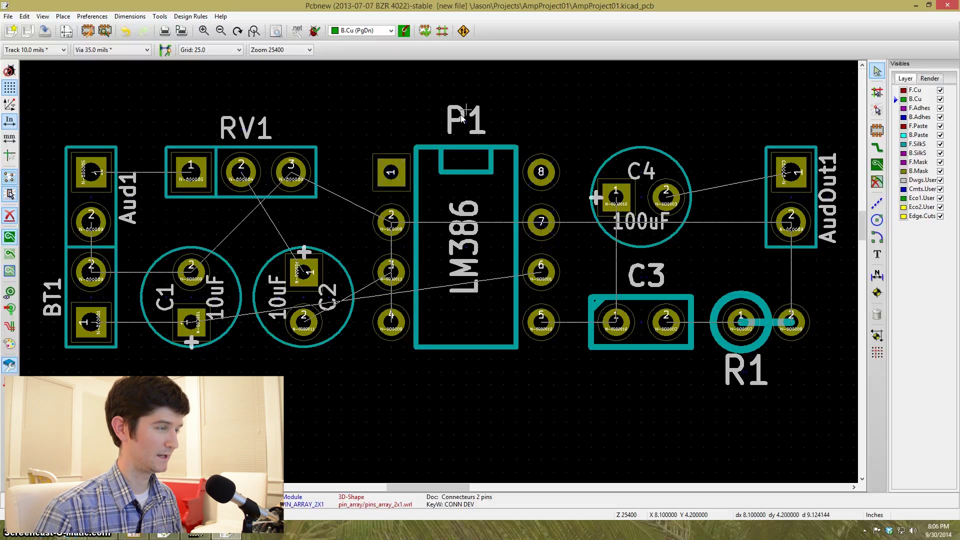
Step: Move the P1, LM386, RV1 and BT1 labels to clear spots beside their footprints
{"action": "key", "text": "m"}
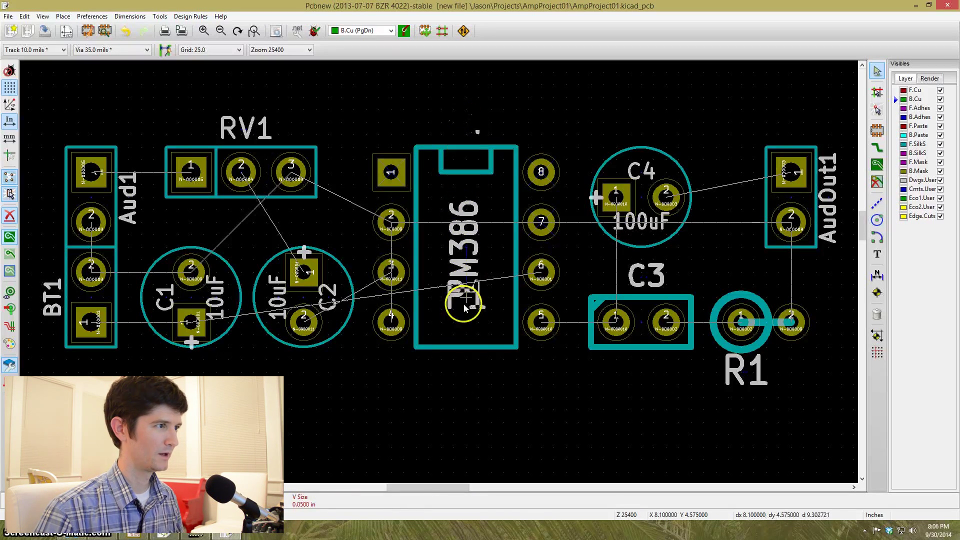
{"action": "left_click", "coordinate": [463, 254]}
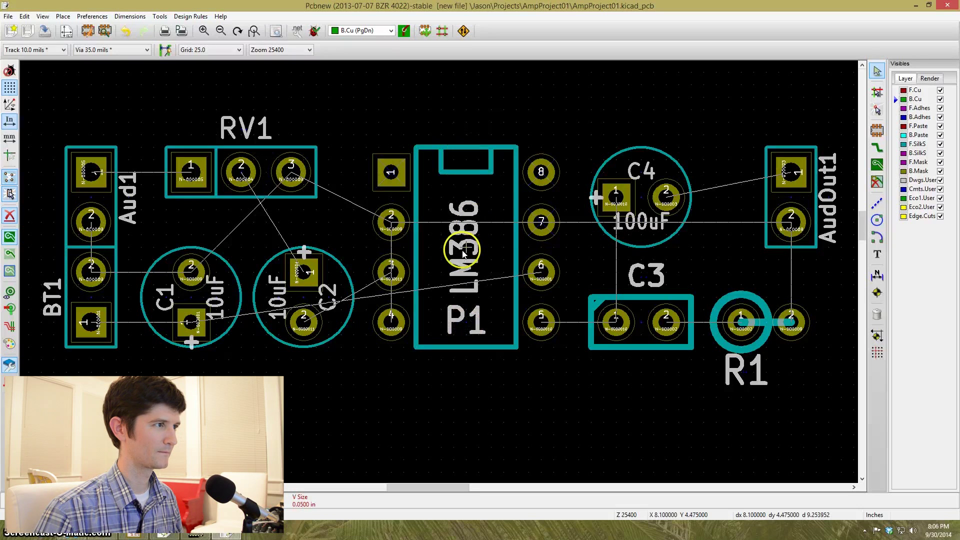
{"action": "key", "text": "m"}
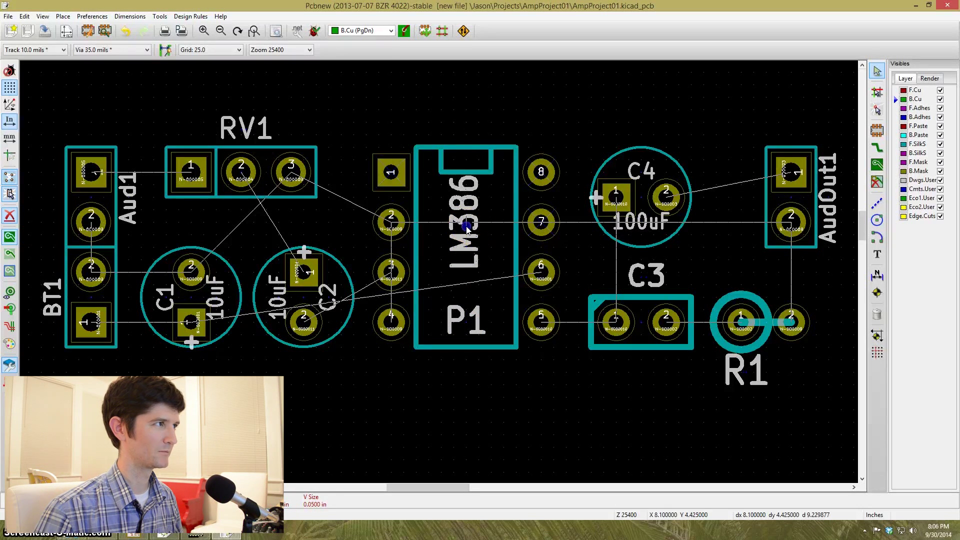
{"action": "left_click", "coordinate": [252, 120]}
{"action": "key", "text": "m"}
{"action": "left_click", "coordinate": [241, 221]}
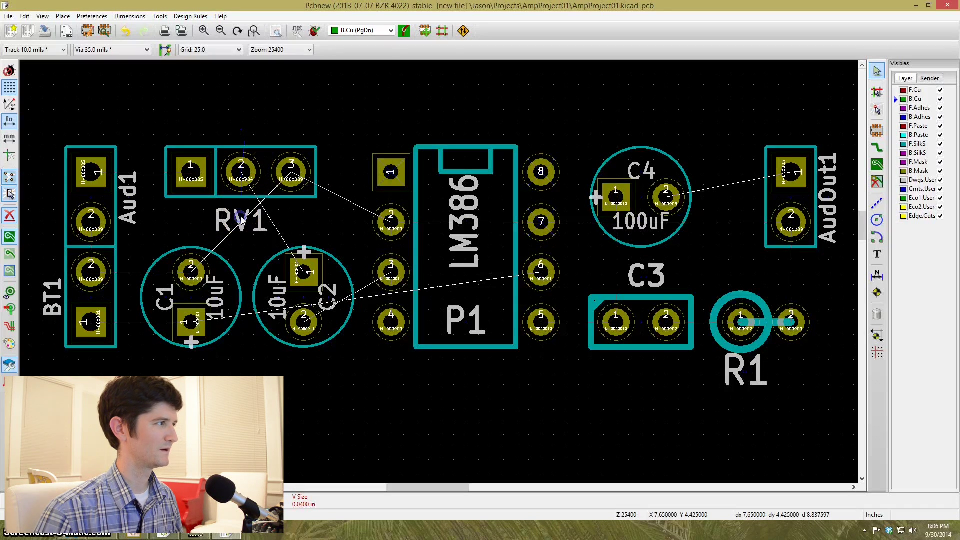
{"action": "left_click", "coordinate": [240, 220]}
{"action": "left_click_drag", "start_coordinate": [48, 294], "coordinate": [128, 296]}
{"action": "left_click", "coordinate": [128, 296]}
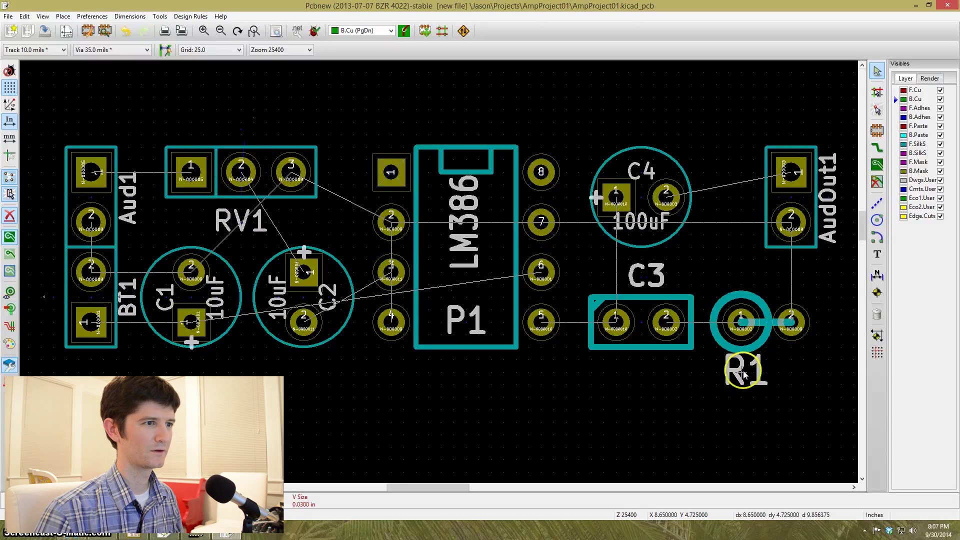
Step: Reposition the R1, AudOut1, C3, C4 labels and the 100uF and 10uF value labels
{"action": "left_click_drag", "start_coordinate": [743, 372], "coordinate": [737, 270]}
{"action": "left_click_drag", "start_coordinate": [833, 190], "coordinate": [751, 200]}
{"action": "left_click_drag", "start_coordinate": [632, 285], "coordinate": [619, 292]}
{"action": "left_click_drag", "start_coordinate": [635, 229], "coordinate": [640, 242]}
{"action": "left_click_drag", "start_coordinate": [640, 163], "coordinate": [640, 152]}
{"action": "left_click_drag", "start_coordinate": [216, 300], "coordinate": [227, 299]}
{"action": "mouse_move", "coordinate": [279, 300]}
{"action": "left_mouse_down"}
{"action": "mouse_move", "coordinate": [321, 304]}
{"action": "mouse_move", "coordinate": [265, 300]}
{"action": "left_mouse_up"}
{"action": "left_click", "coordinate": [413, 238]}
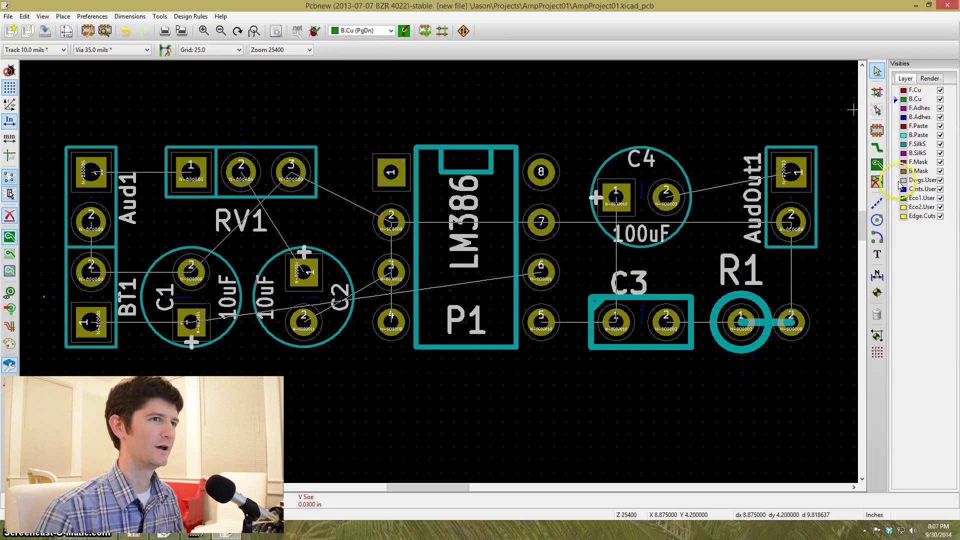
Step: Make Edge.Cuts active with the graphic line tool, and switch the grid to 50.0 then back to 25.0
{"action": "left_click", "coordinate": [908, 217]}
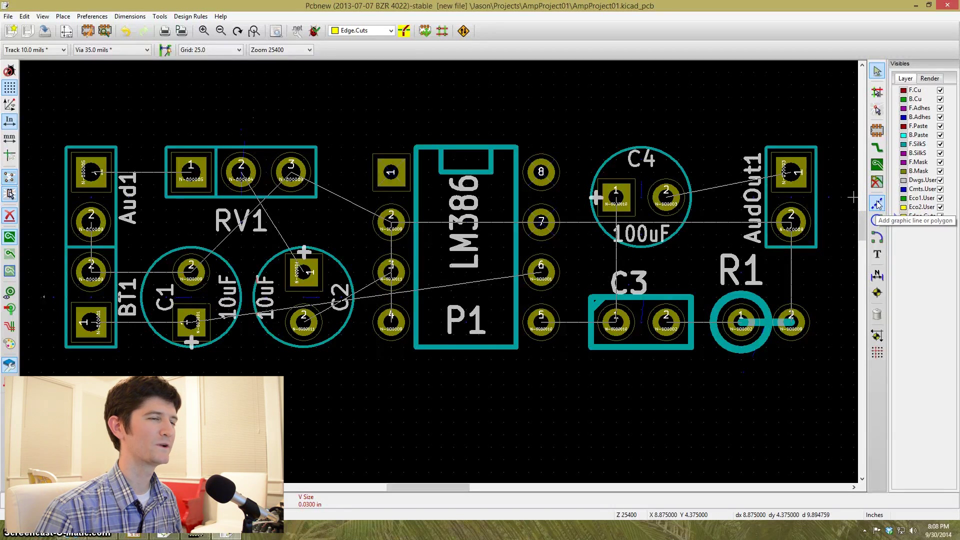
{"action": "left_click", "coordinate": [912, 219]}
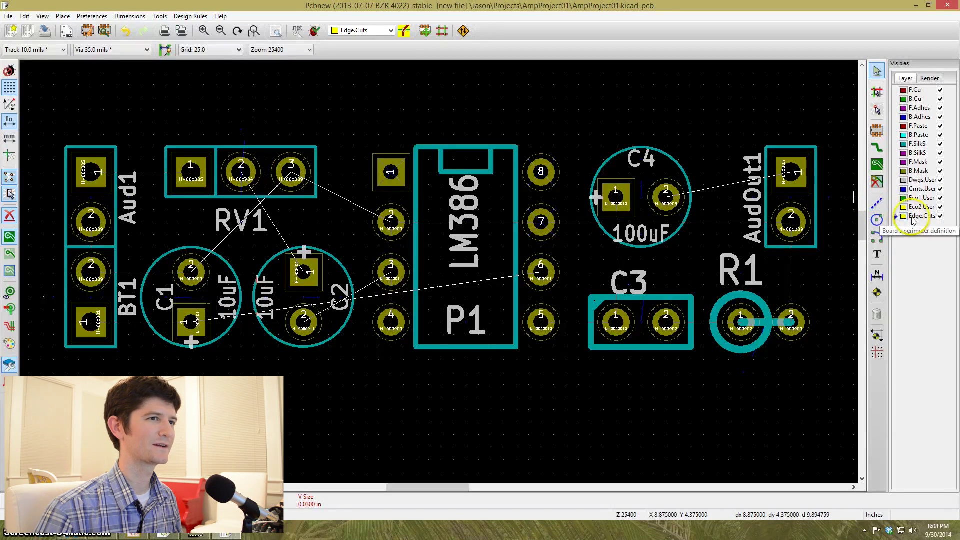
{"action": "left_click", "coordinate": [877, 203]}
{"action": "left_click", "coordinate": [180, 135]}
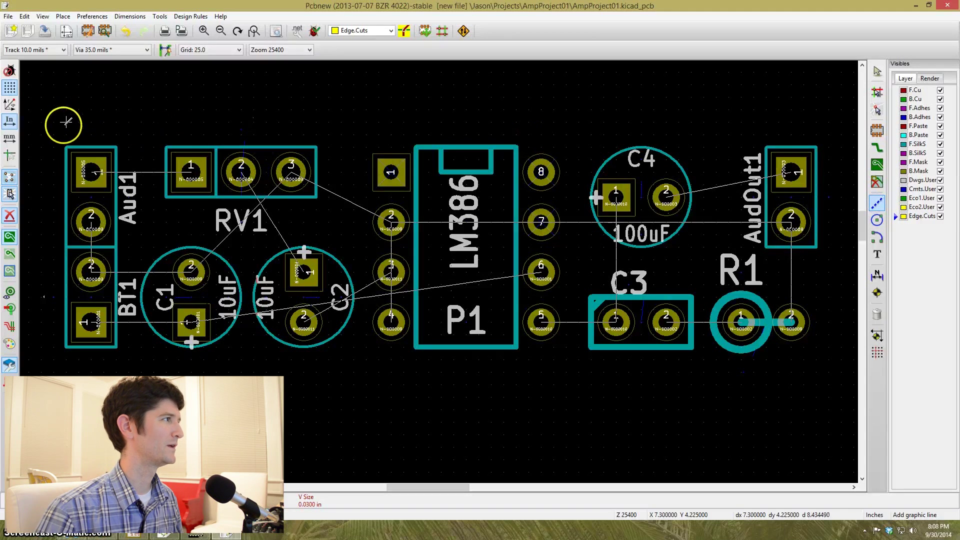
{"action": "left_click", "coordinate": [213, 49]}
{"action": "left_click", "coordinate": [214, 67]}
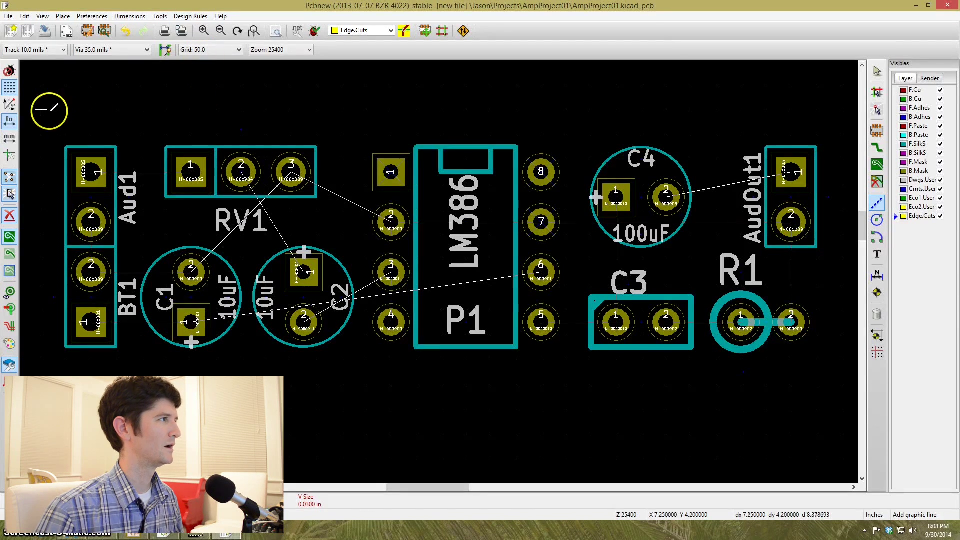
{"action": "left_click", "coordinate": [238, 50]}
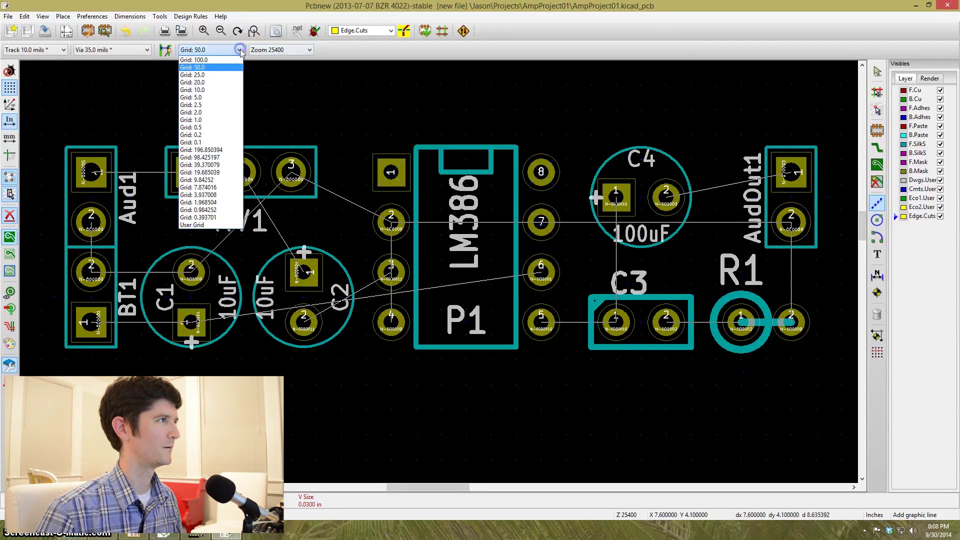
{"action": "left_click", "coordinate": [231, 70]}
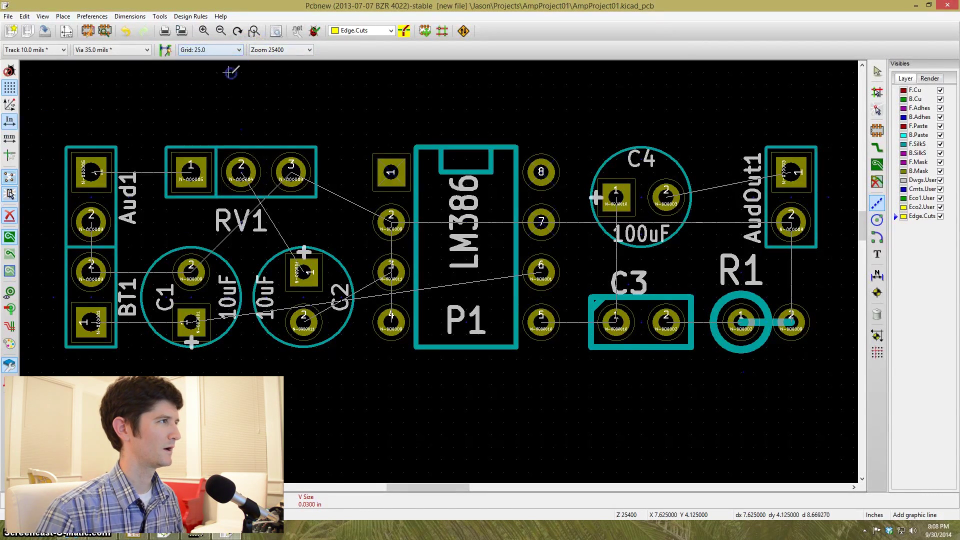
Step: Draw the rectangular outline through each corner and close it at the starting corner
{"action": "left_click", "coordinate": [54, 134]}
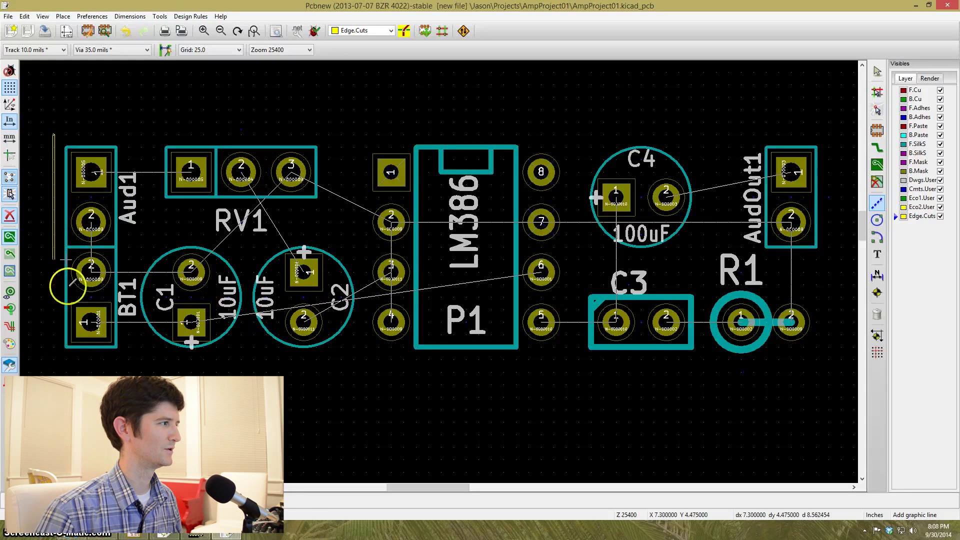
{"action": "left_click", "coordinate": [53, 358]}
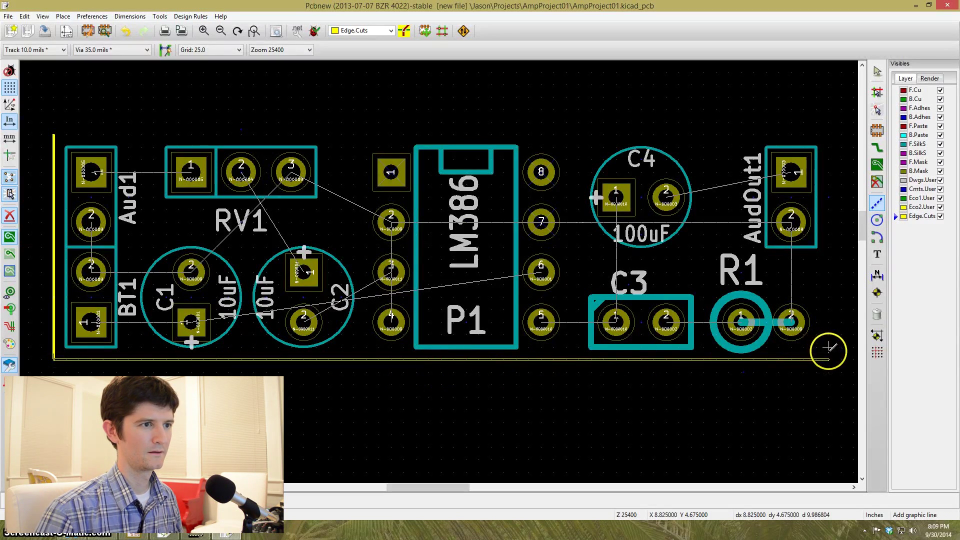
{"action": "left_click", "coordinate": [829, 358]}
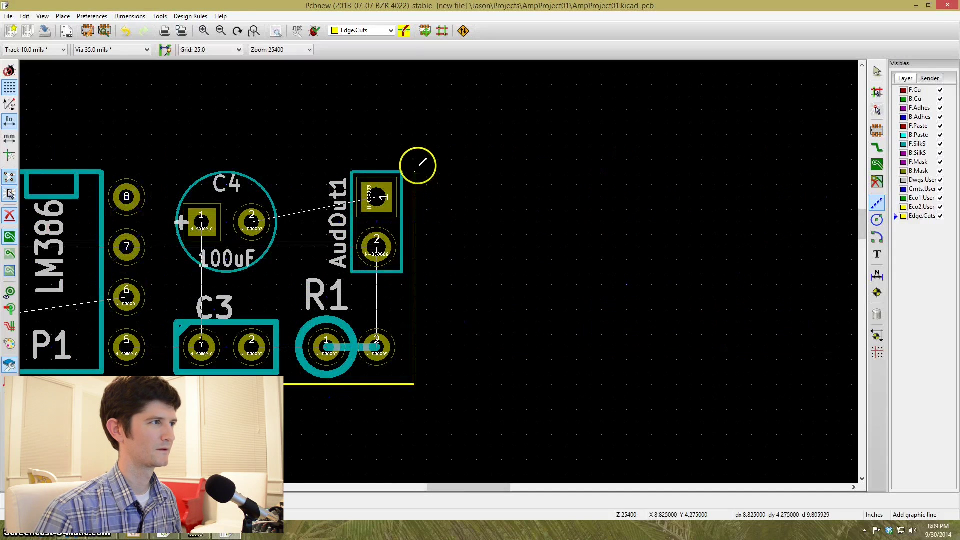
{"action": "left_click", "coordinate": [414, 159]}
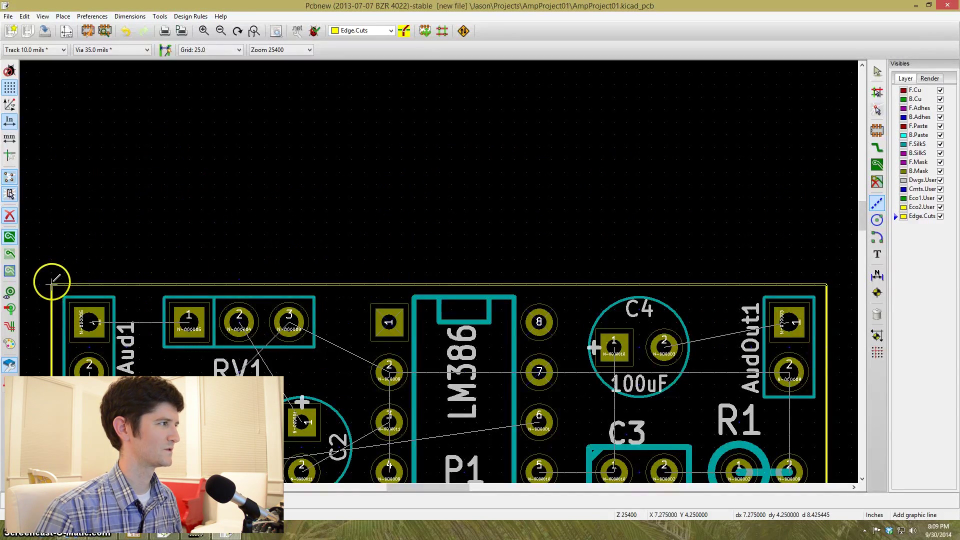
{"action": "double_click", "coordinate": [52, 283]}
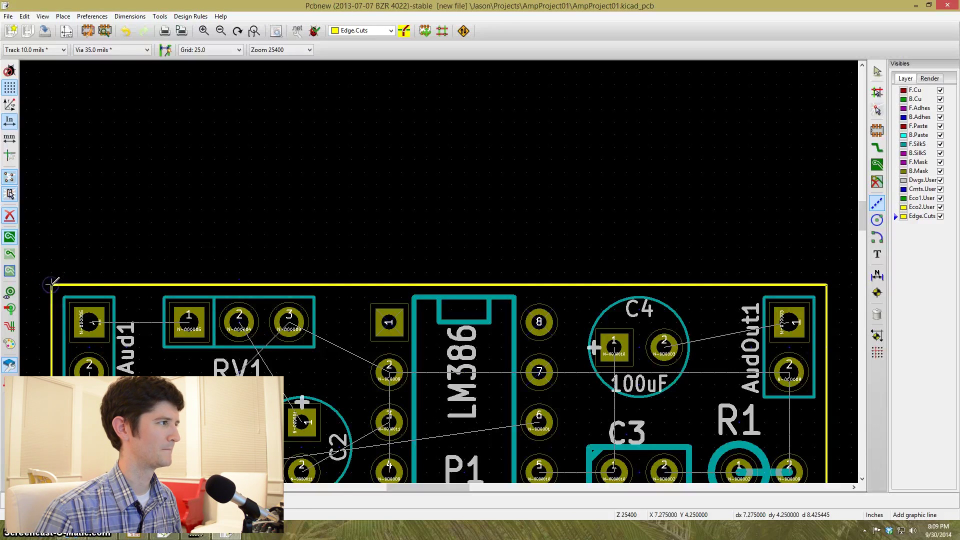
{"action": "left_click_drag", "start_coordinate": [864, 215], "coordinate": [863, 228]}
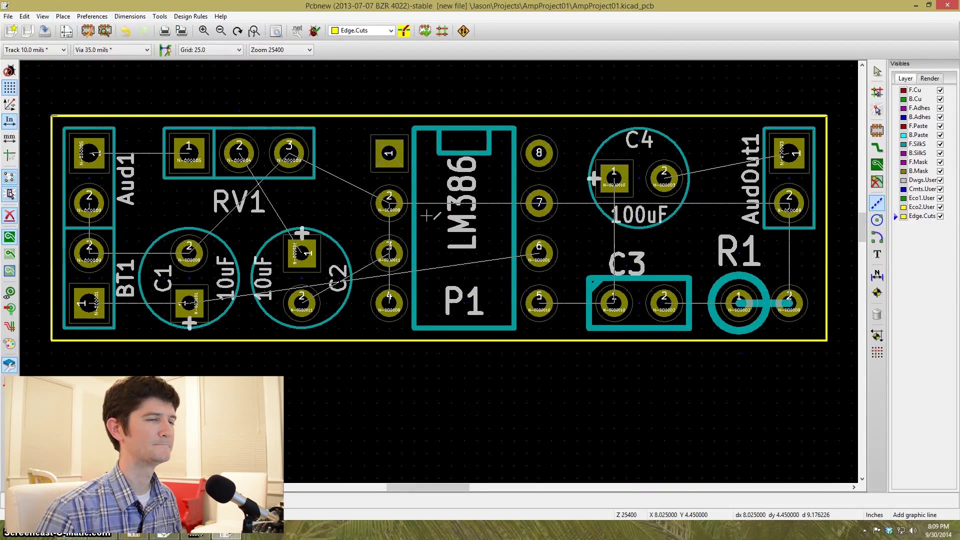
{"action": "left_click", "coordinate": [650, 103]}
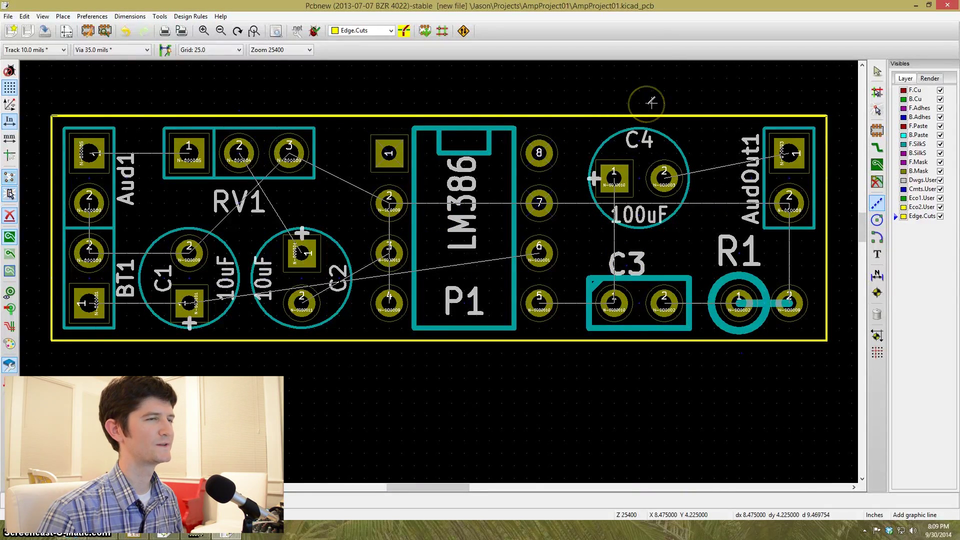
Step: Make F.Cu the active layer and draw a track from Aud1 pad 1 to RV1 pad 1
{"action": "left_click", "coordinate": [877, 72]}
{"action": "left_click", "coordinate": [511, 96]}
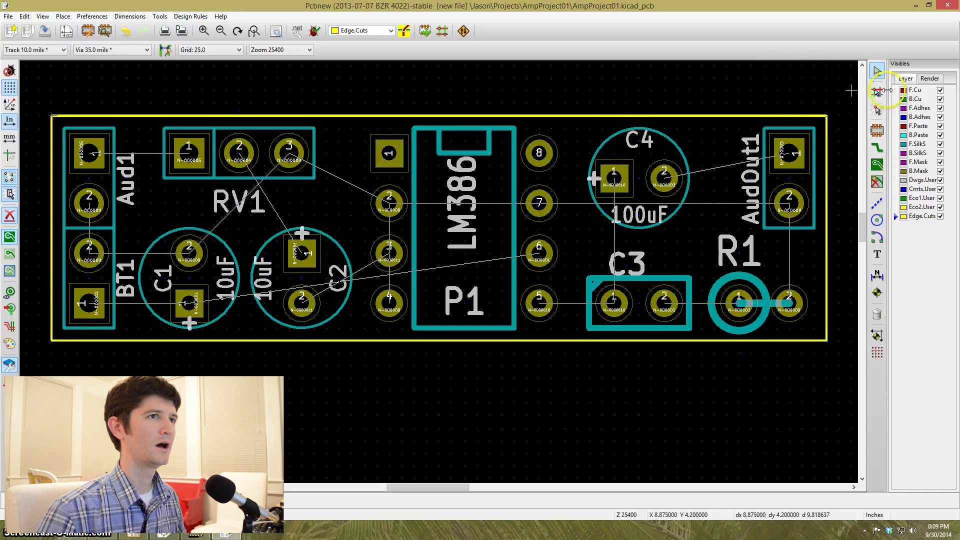
{"action": "left_click", "coordinate": [915, 90]}
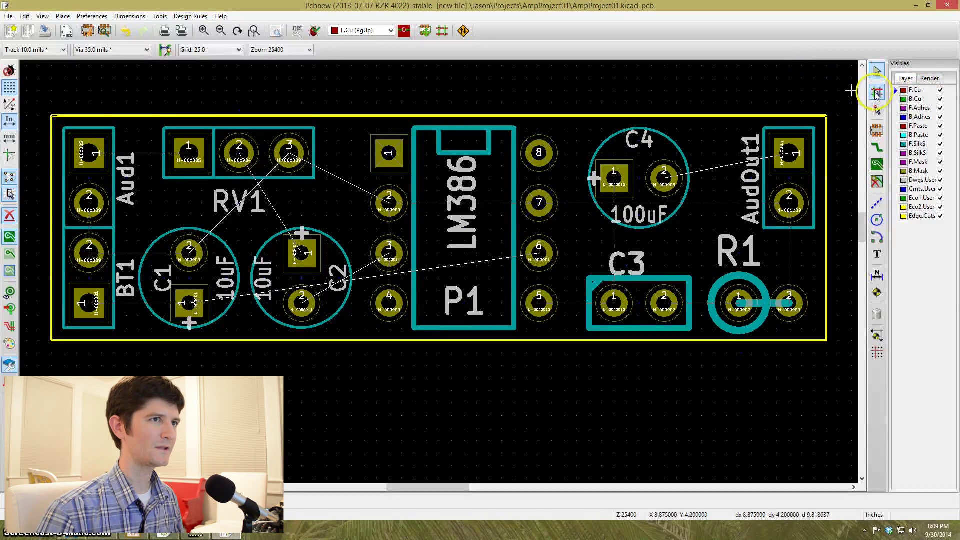
{"action": "left_click", "coordinate": [877, 148]}
{"action": "left_click", "coordinate": [878, 150]}
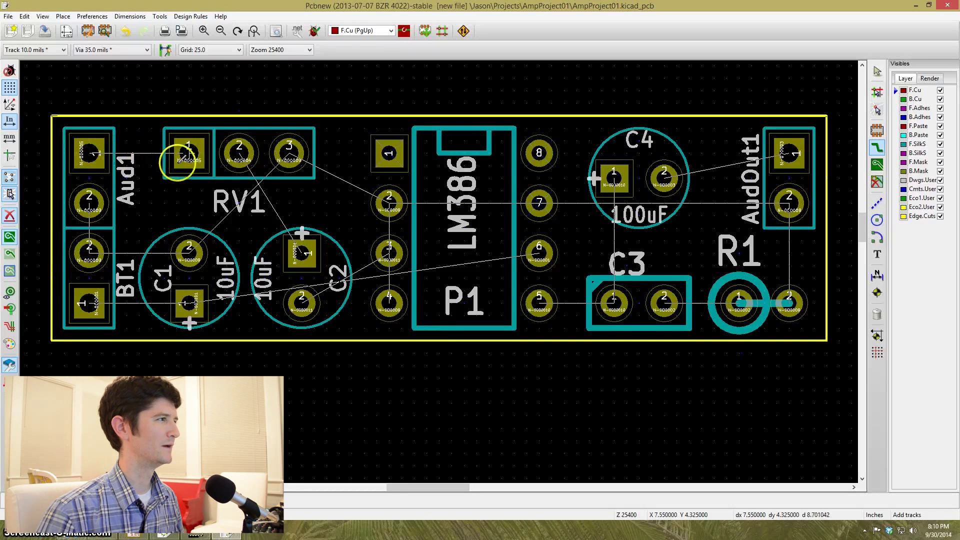
{"action": "left_click", "coordinate": [90, 152]}
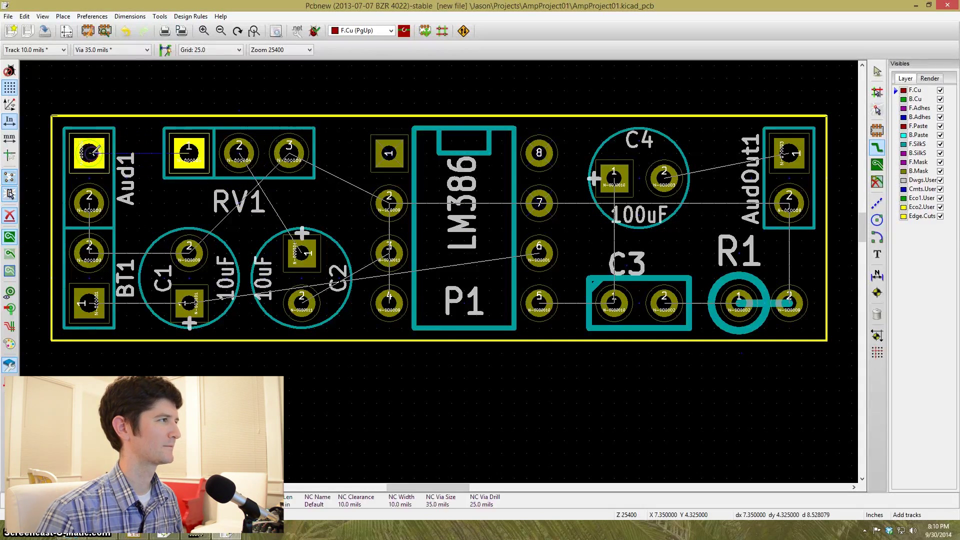
{"action": "left_click", "coordinate": [189, 152]}
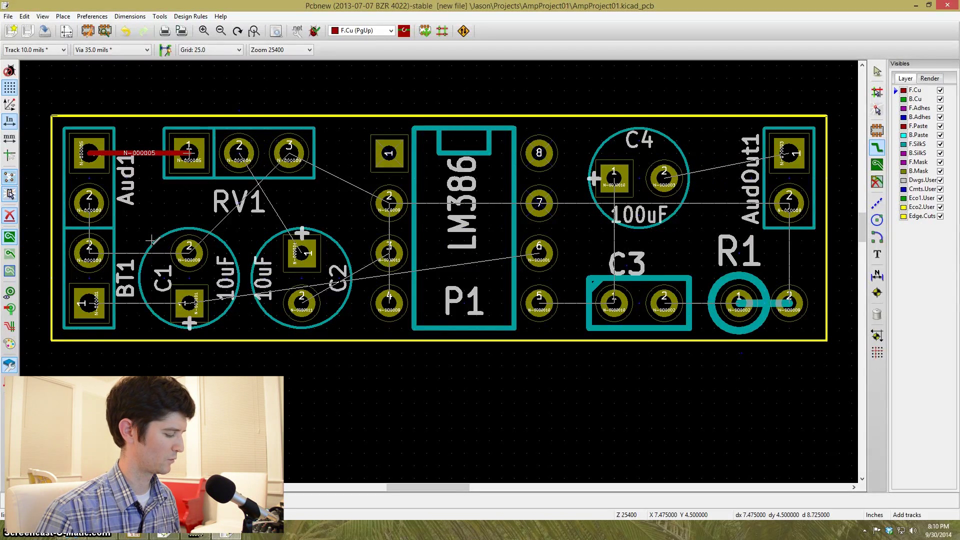
Step: Undo the Aud1–RV1 track and run Autoroute All Modules in autorouting track mode
{"action": "key", "text": "ctrl+z"}
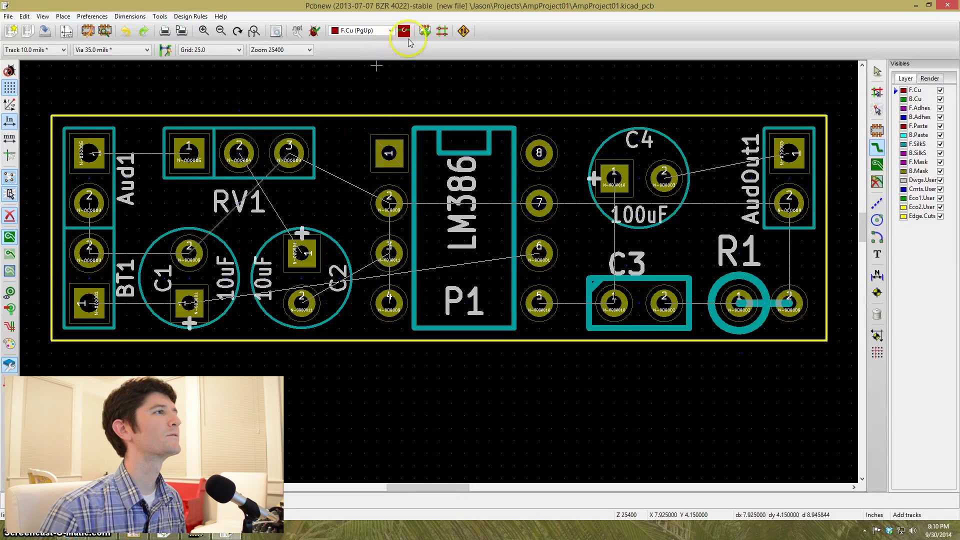
{"action": "left_click", "coordinate": [877, 71]}
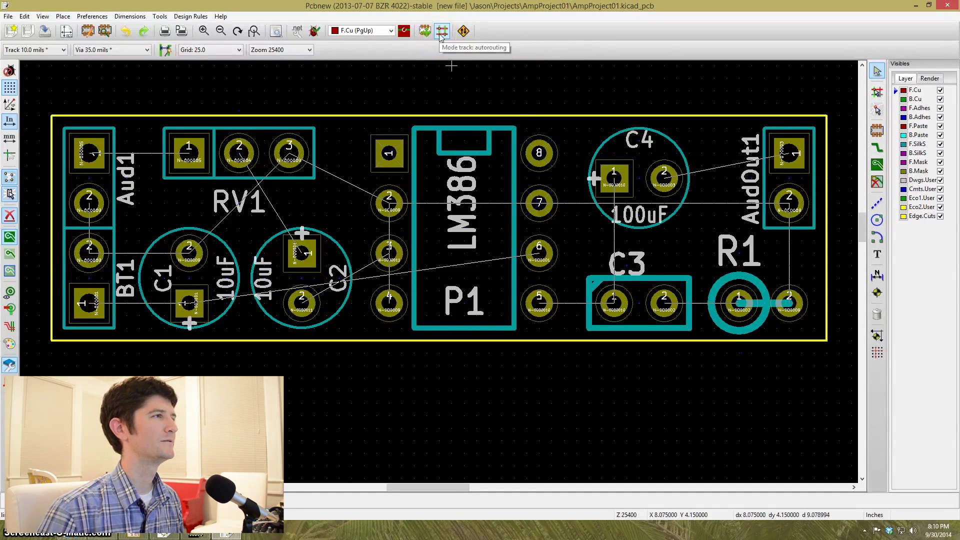
{"action": "left_click", "coordinate": [401, 81]}
{"action": "right_click", "coordinate": [401, 83]}
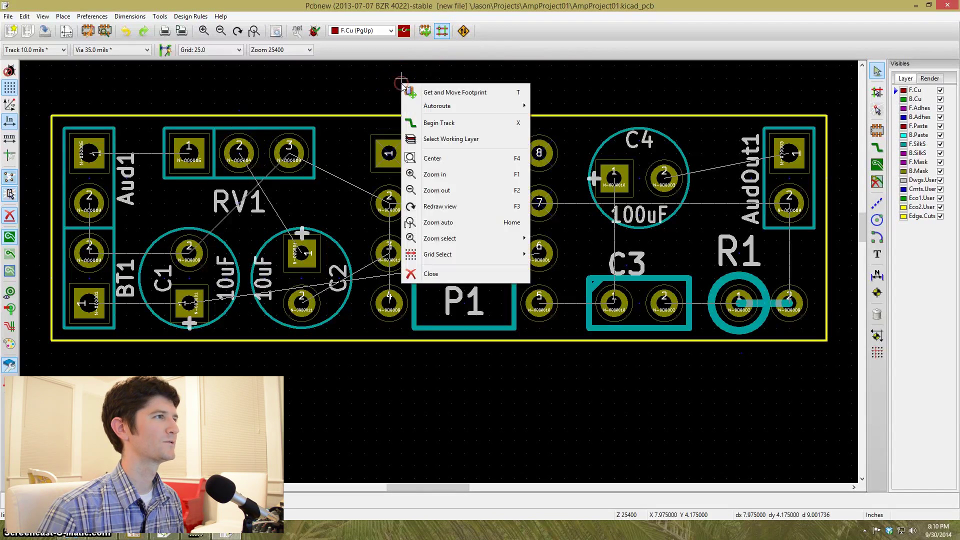
{"action": "mouse_move", "coordinate": [469, 105]}
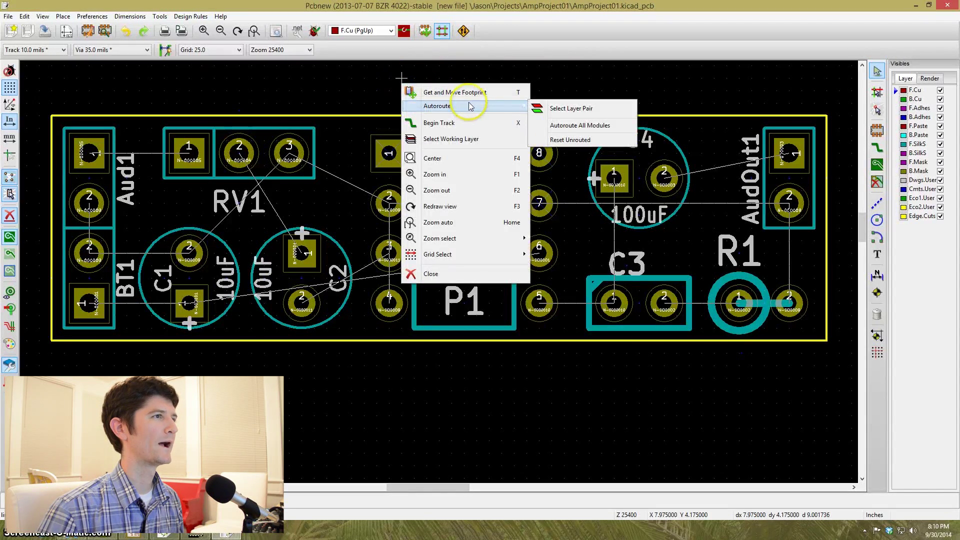
{"action": "left_click", "coordinate": [563, 128]}
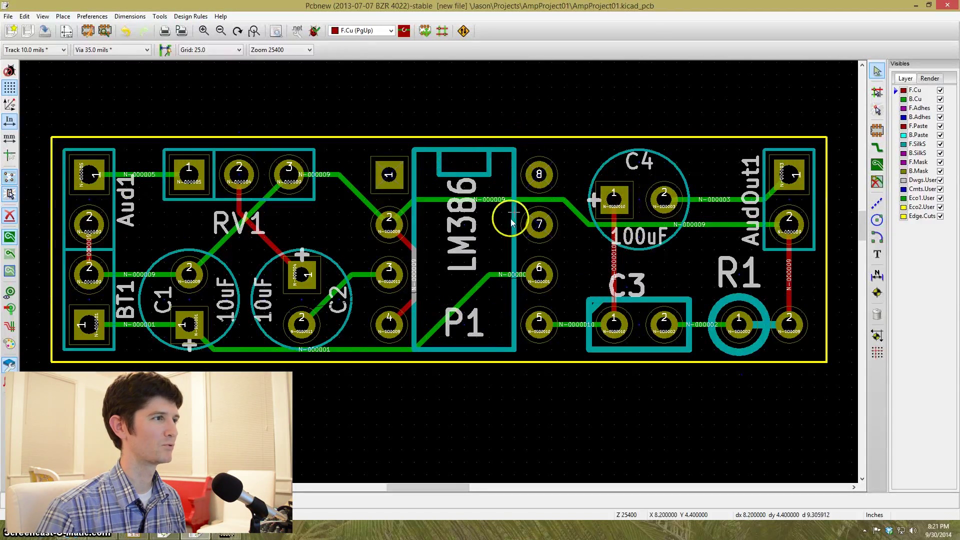
Step: Add 'Skinny R&D' text on B.SilkS, rotate it, and place it across the board centre
{"action": "left_click", "coordinate": [917, 153]}
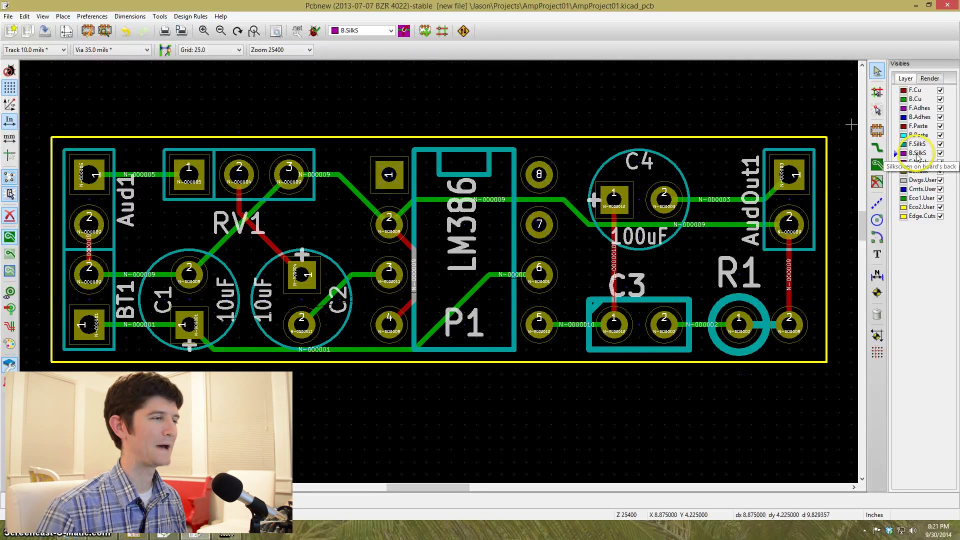
{"action": "left_click", "coordinate": [564, 242]}
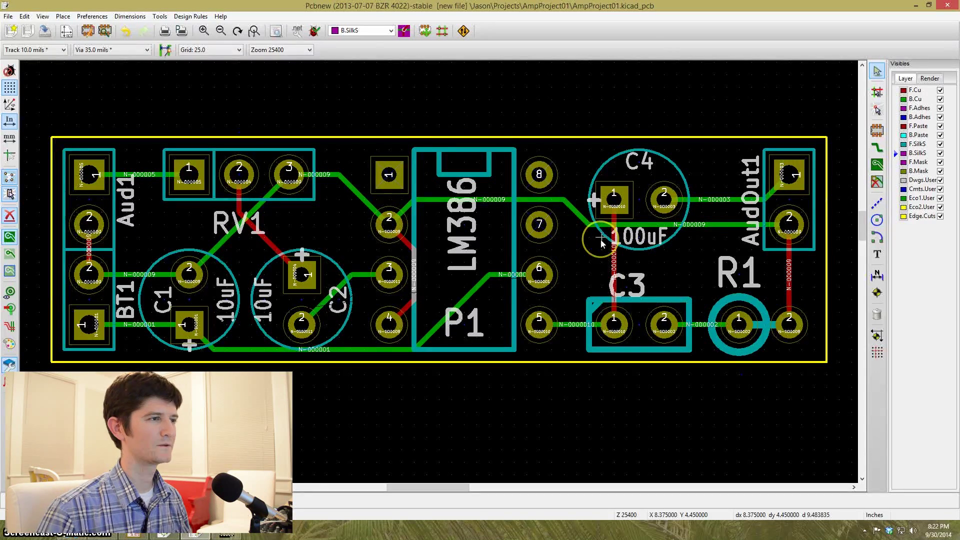
{"action": "left_click", "coordinate": [877, 255]}
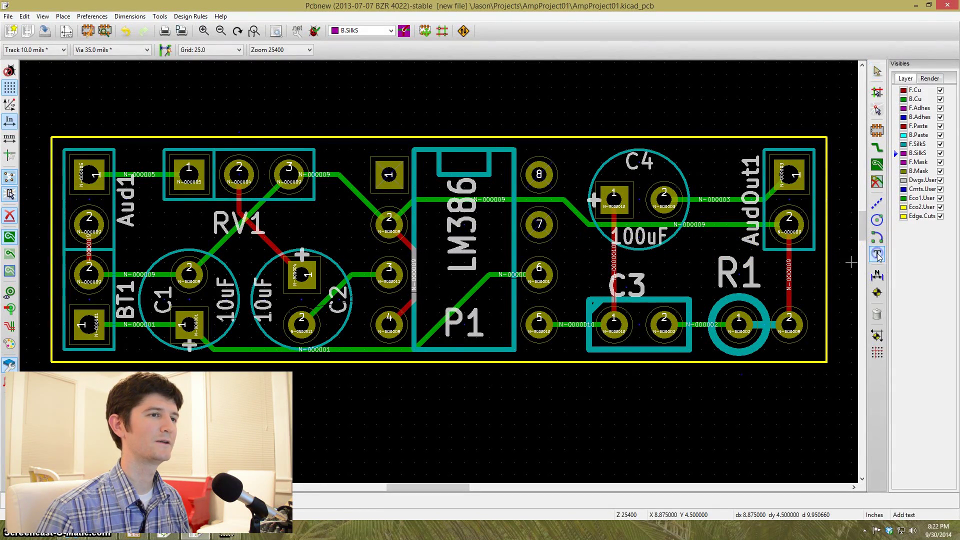
{"action": "left_click", "coordinate": [565, 238]}
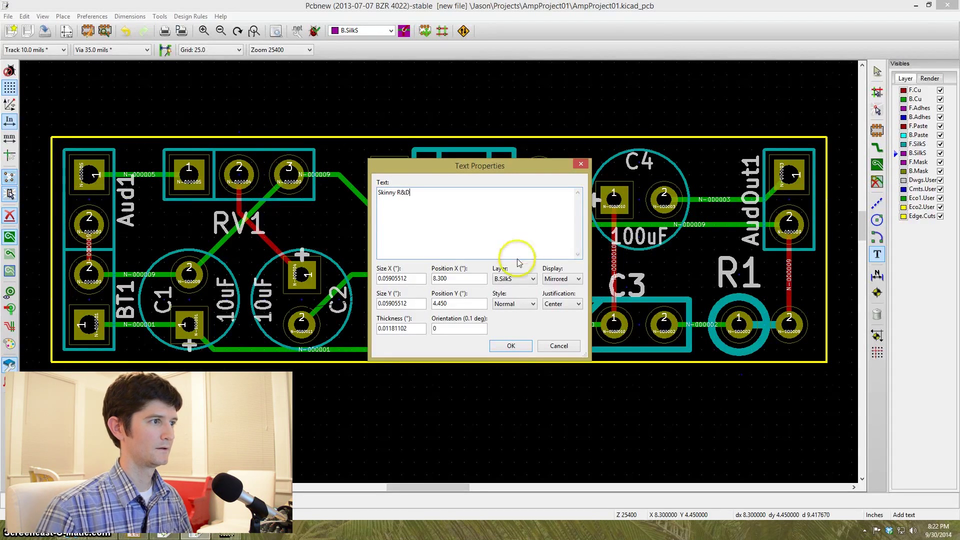
{"action": "left_click", "coordinate": [507, 345]}
{"action": "key", "text": "r"}
{"action": "key", "text": "r"}
{"action": "key", "text": "r"}
{"action": "key", "text": "r"}
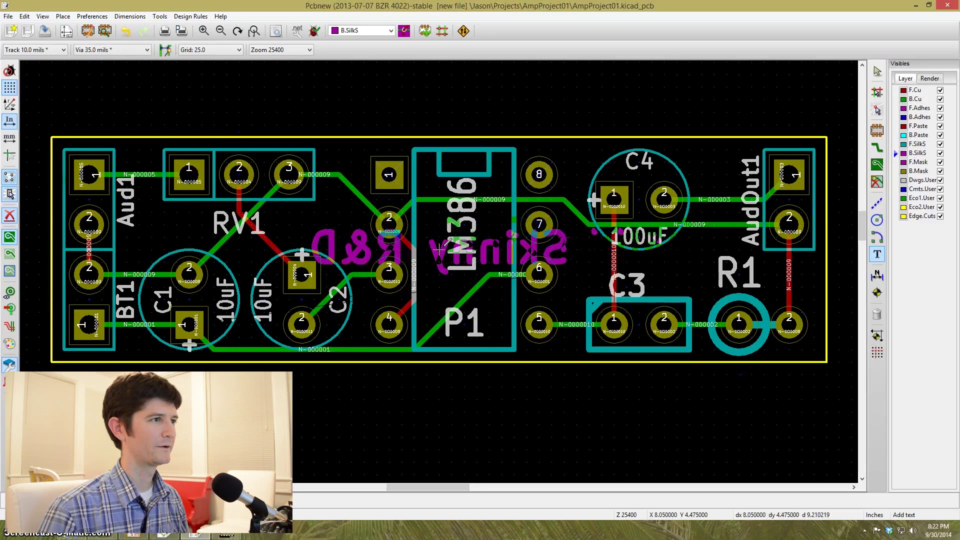
{"action": "left_click", "coordinate": [439, 248]}
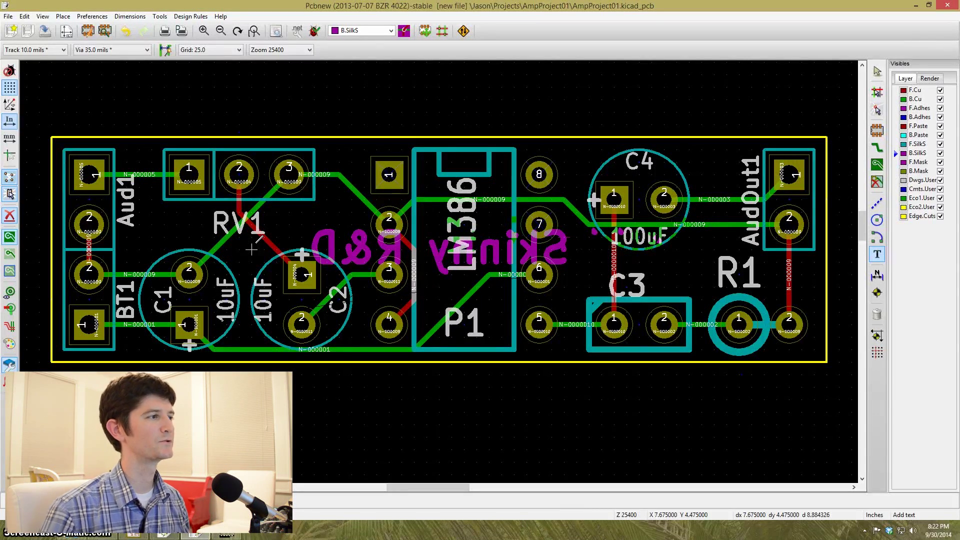
Step: Plot Gerber files for the checked board layers
{"action": "left_click", "coordinate": [8, 16]}
{"action": "left_click", "coordinate": [31, 252]}
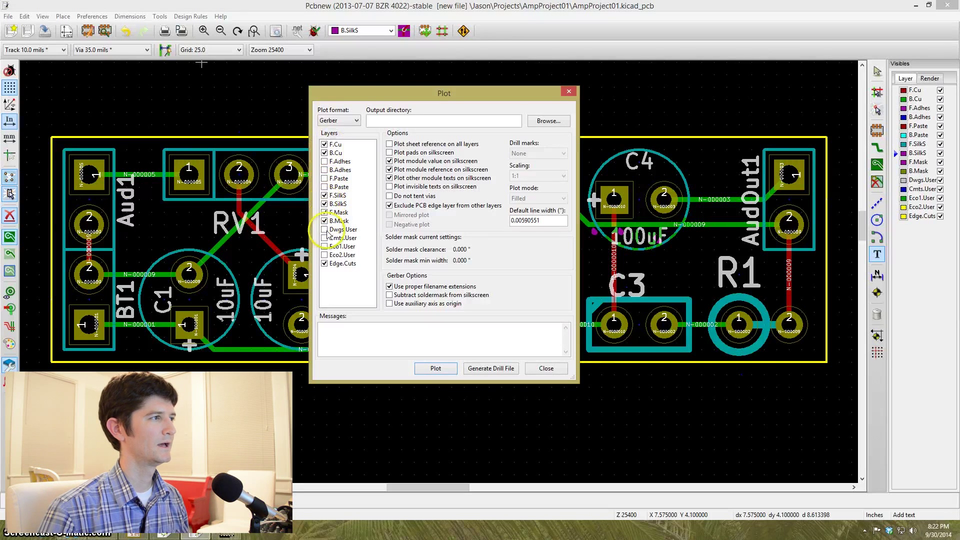
{"action": "left_click", "coordinate": [329, 268]}
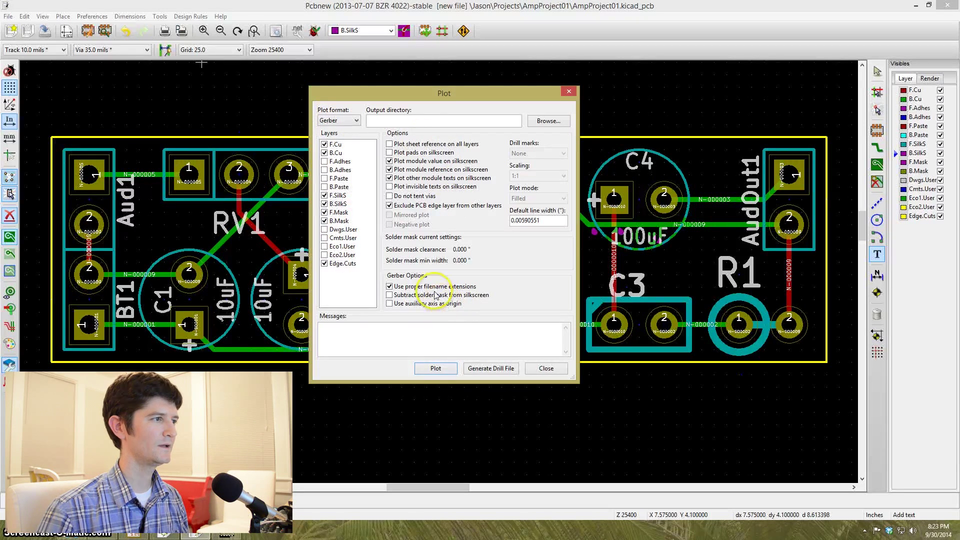
{"action": "left_click", "coordinate": [435, 368]}
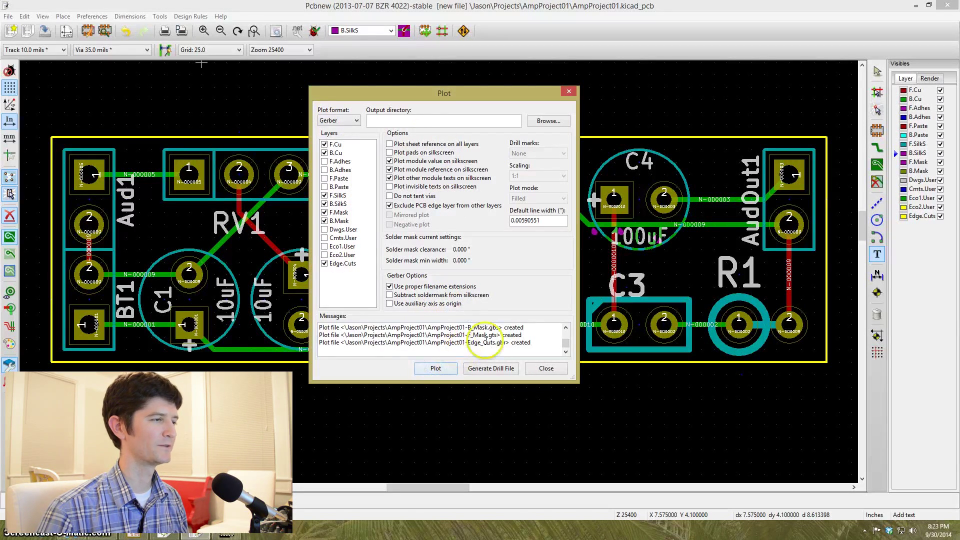
Step: Generate the AmpProject01.drl drill file, then close the Plot dialog to return to the board
{"action": "left_click", "coordinate": [491, 369]}
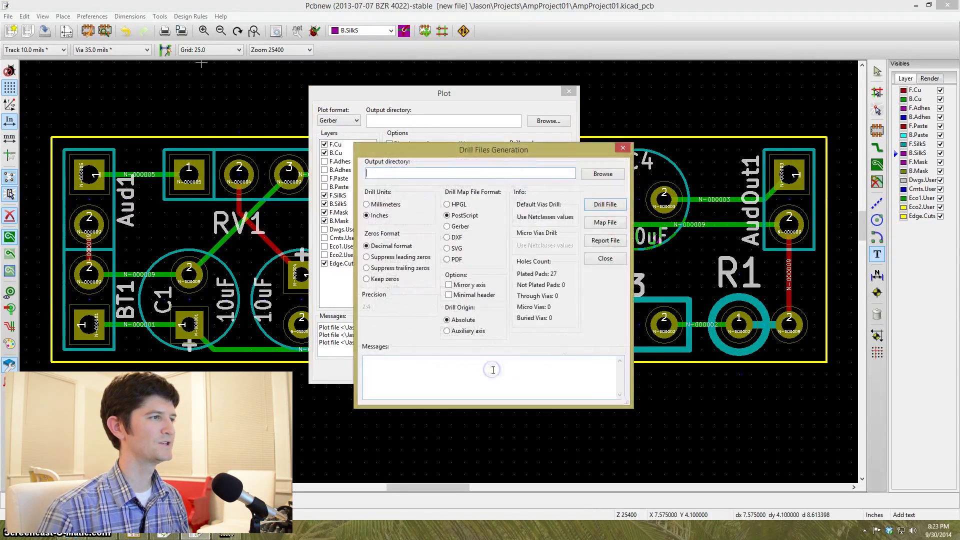
{"action": "left_click", "coordinate": [605, 204]}
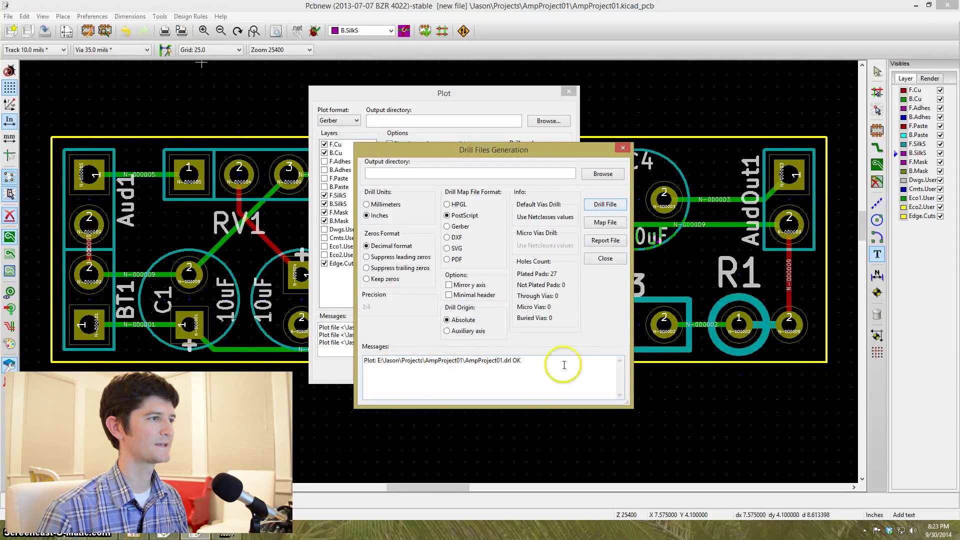
{"action": "left_click", "coordinate": [605, 258]}
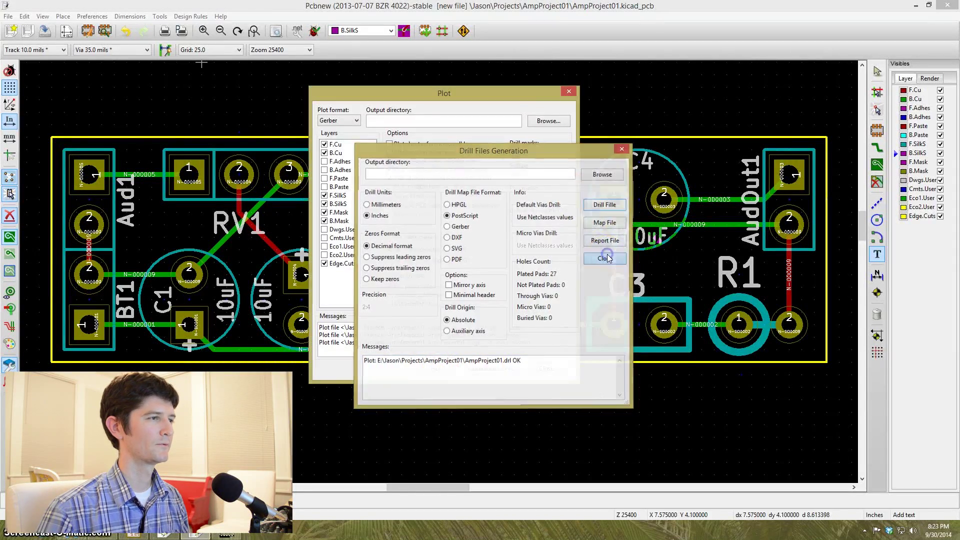
{"action": "left_click", "coordinate": [544, 369]}
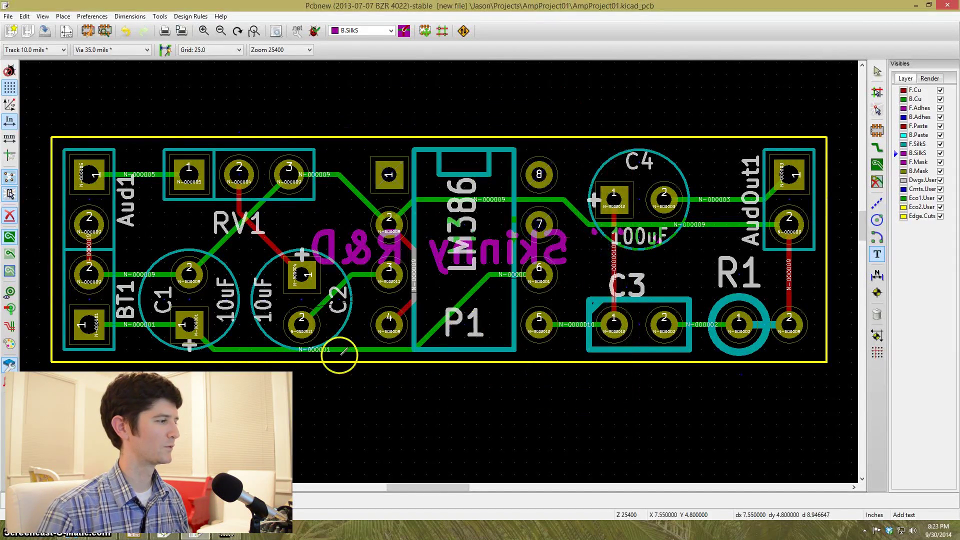
Step: In the project folder, select AmpProject01.drl plus the B_Cu, B_Mask, B_SilkS, Edge_Cuts, F_Cu, F_Mask and F_SilkS files
{"action": "left_click", "coordinate": [65, 534]}
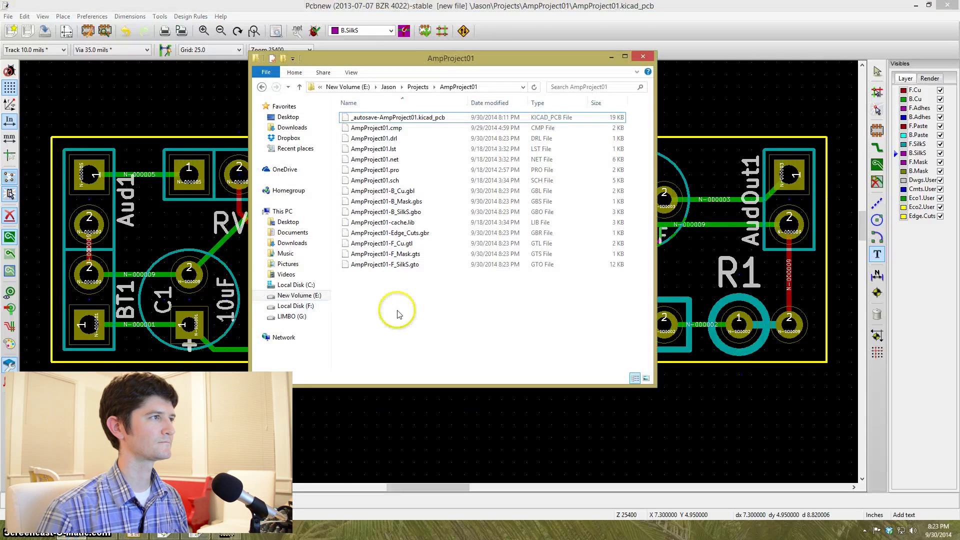
{"action": "left_click", "coordinate": [399, 118]}
{"action": "left_click", "coordinate": [396, 294]}
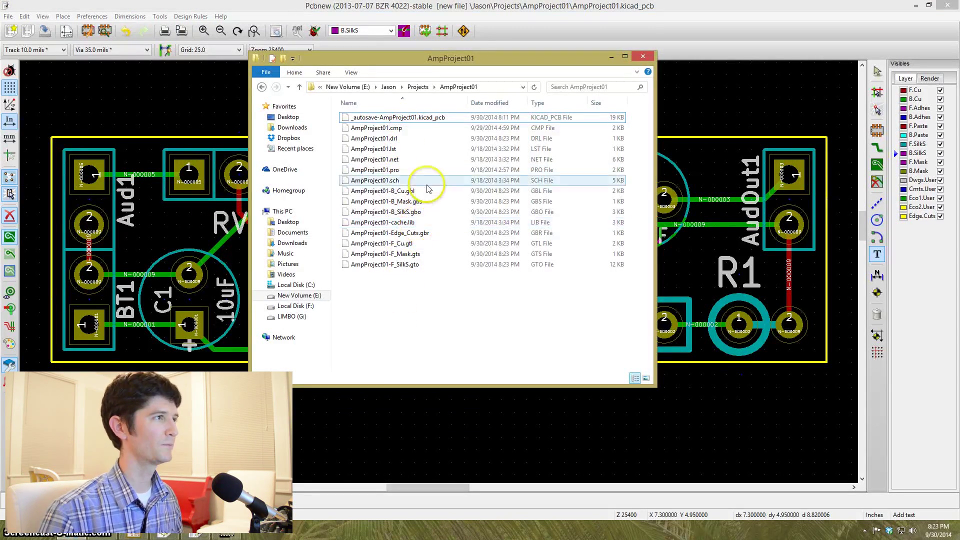
{"action": "left_click", "coordinate": [419, 144]}
{"action": "left_click", "coordinate": [419, 143]}
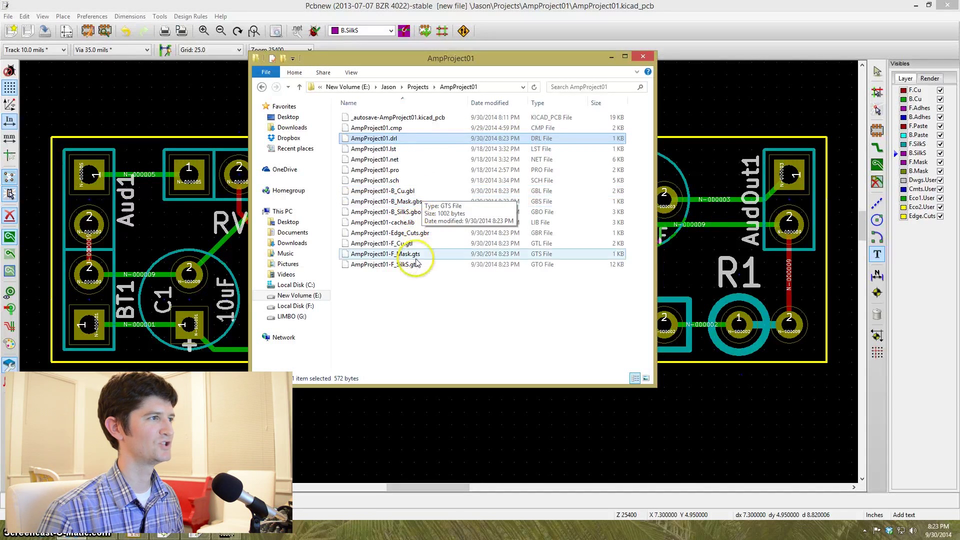
{"action": "left_click", "coordinate": [410, 192], "text": "ctrl"}
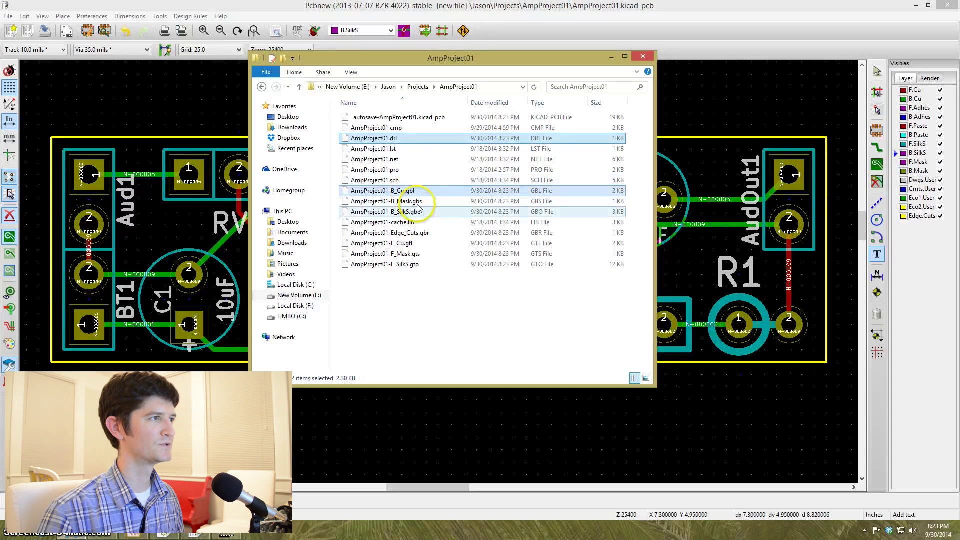
{"action": "left_click", "coordinate": [414, 202], "text": "ctrl"}
{"action": "left_click", "coordinate": [419, 213], "text": "ctrl"}
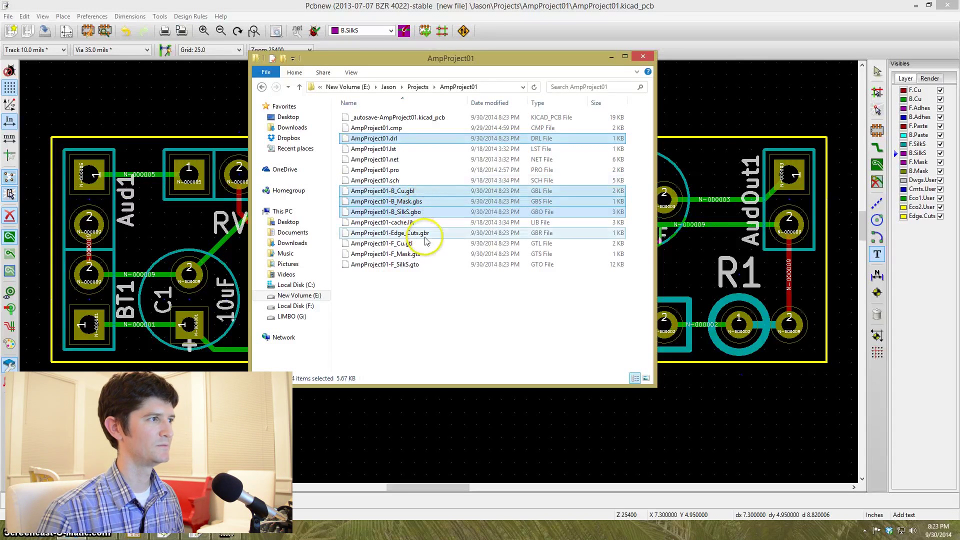
{"action": "left_click", "coordinate": [423, 234], "text": "ctrl"}
{"action": "left_click", "coordinate": [410, 244], "text": "ctrl"}
{"action": "left_click", "coordinate": [415, 254], "text": "ctrl"}
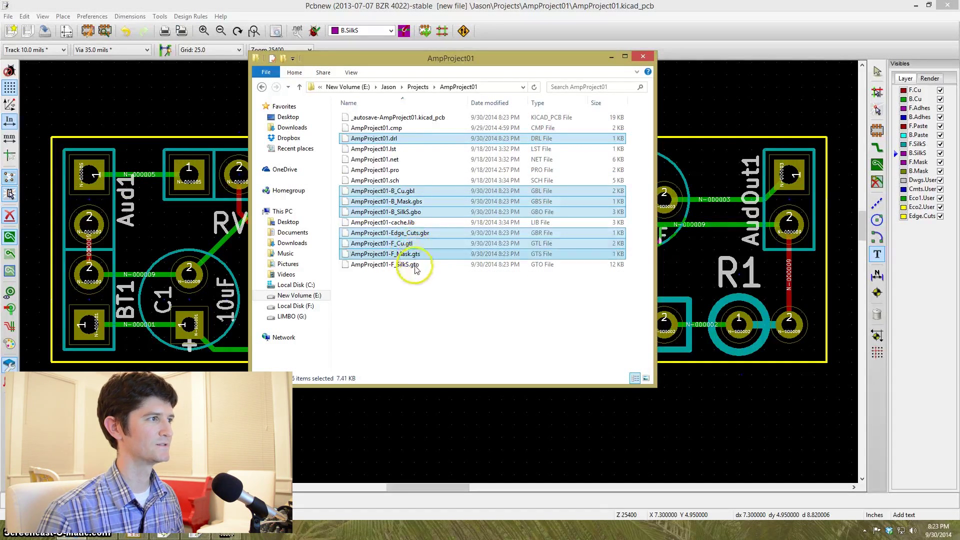
{"action": "left_click", "coordinate": [418, 265], "text": "ctrl"}
Step: Compress the selected files into a zipped folder named AmpProject01.zip
{"action": "right_click", "coordinate": [432, 200]}
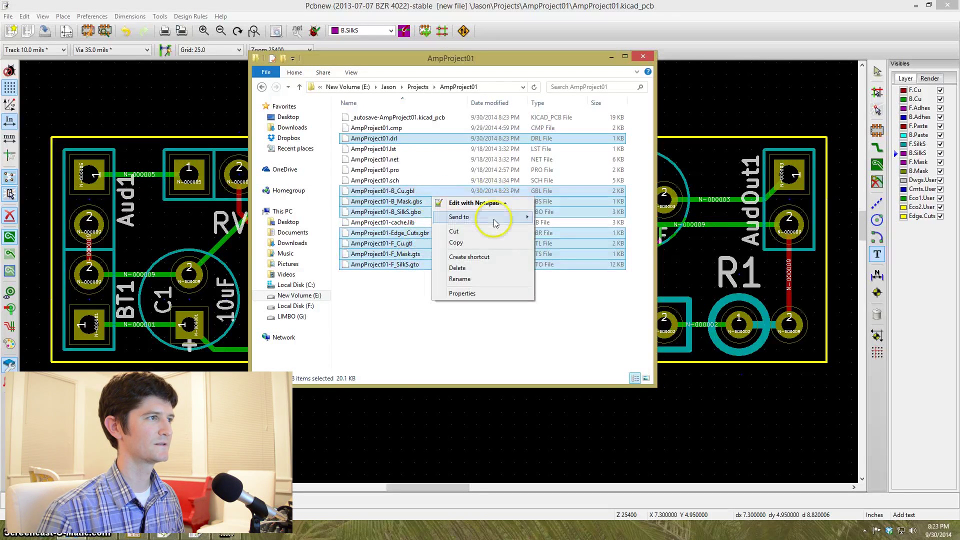
{"action": "mouse_move", "coordinate": [490, 217]}
{"action": "left_click", "coordinate": [573, 219]}
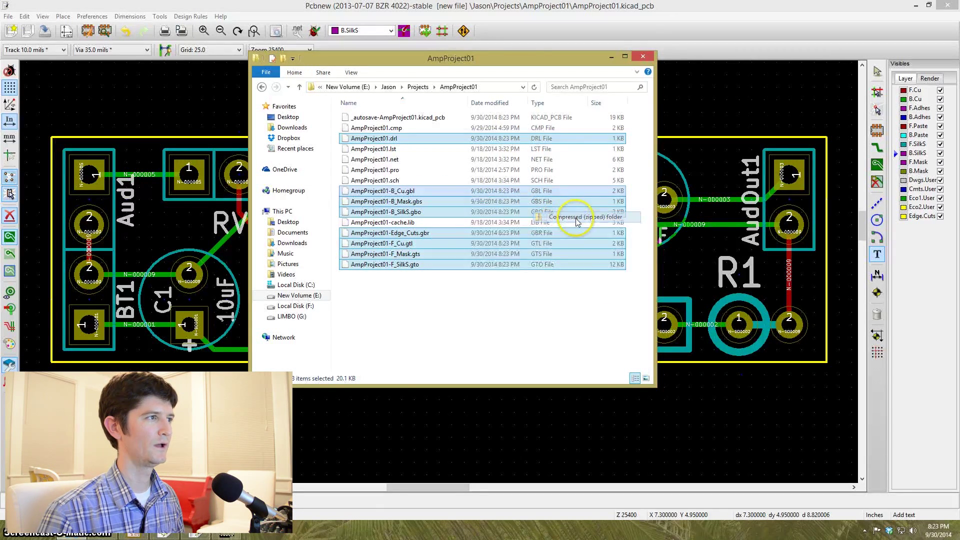
{"action": "key", "text": "Right"}
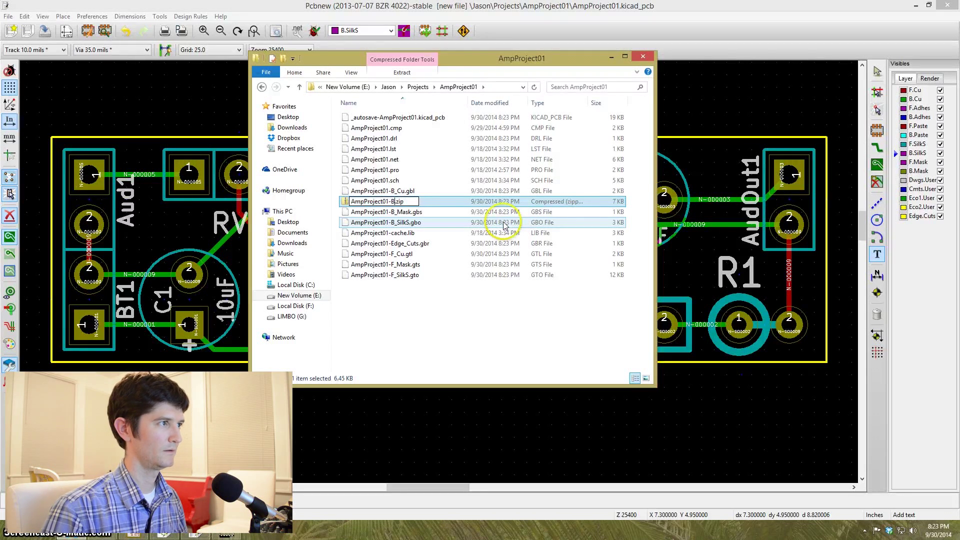
{"action": "key", "text": "Return"}
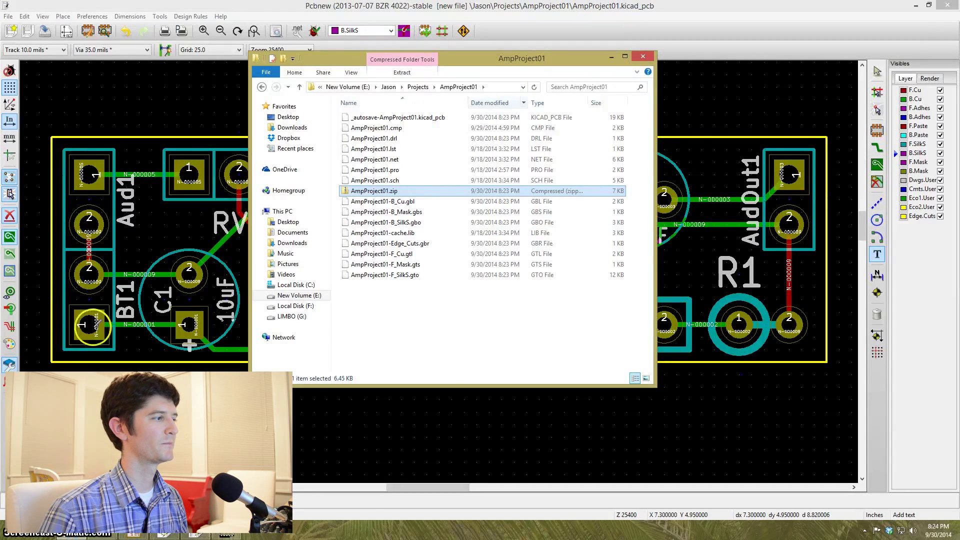
Step: Review OSH Park's design submission guidelines, then return to the home page
{"action": "left_click", "coordinate": [134, 533]}
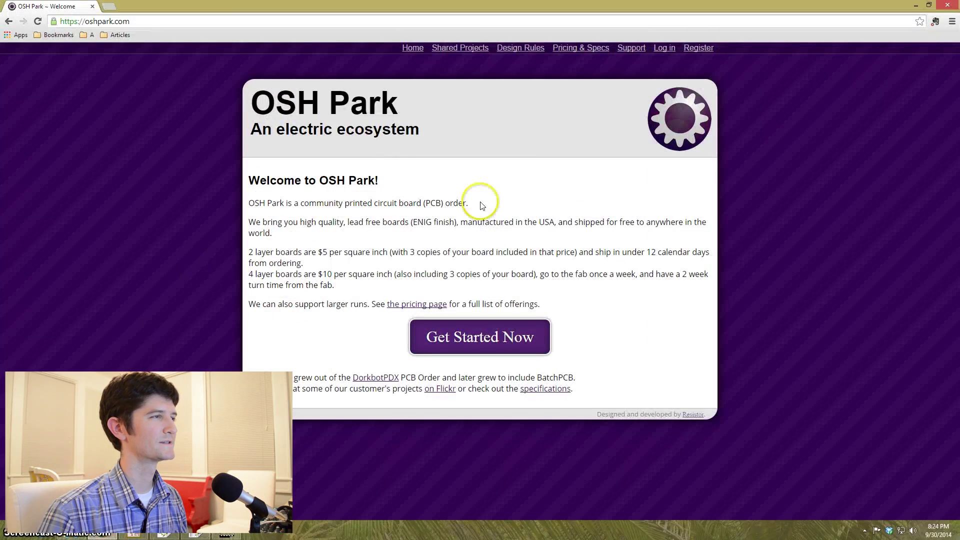
{"action": "left_click", "coordinate": [460, 51]}
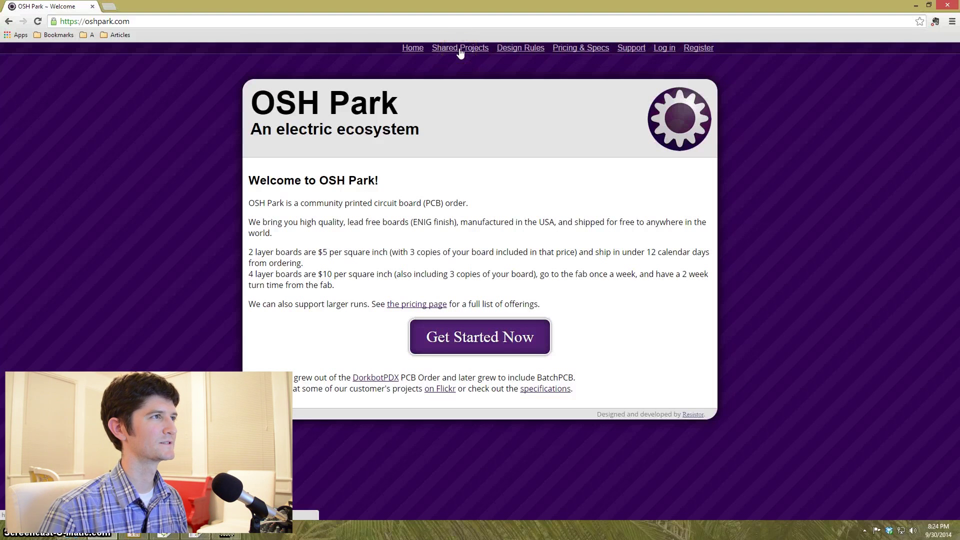
{"action": "left_click", "coordinate": [519, 48]}
{"action": "scroll", "coordinate": [348, 300], "scroll_direction": "down", "scroll_amount": 2}
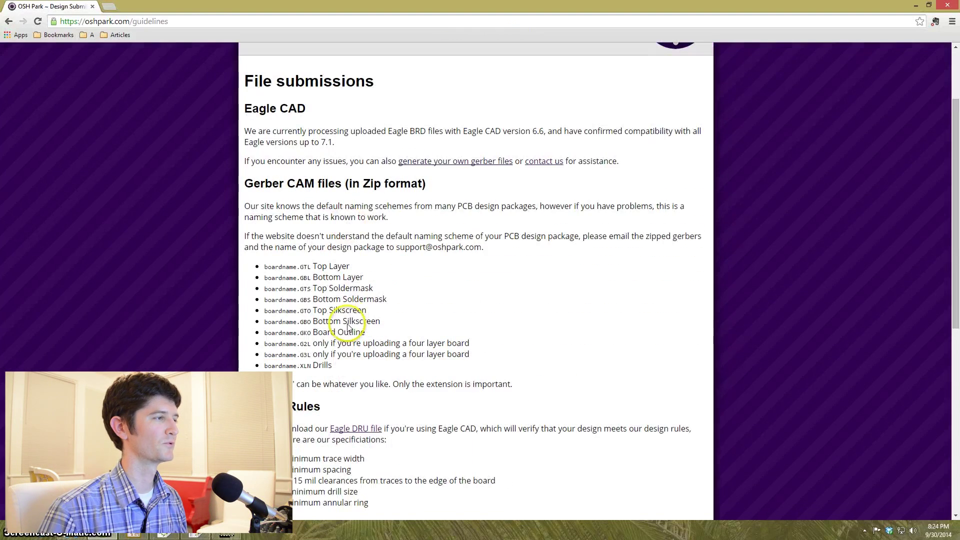
{"action": "left_click", "coordinate": [8, 23]}
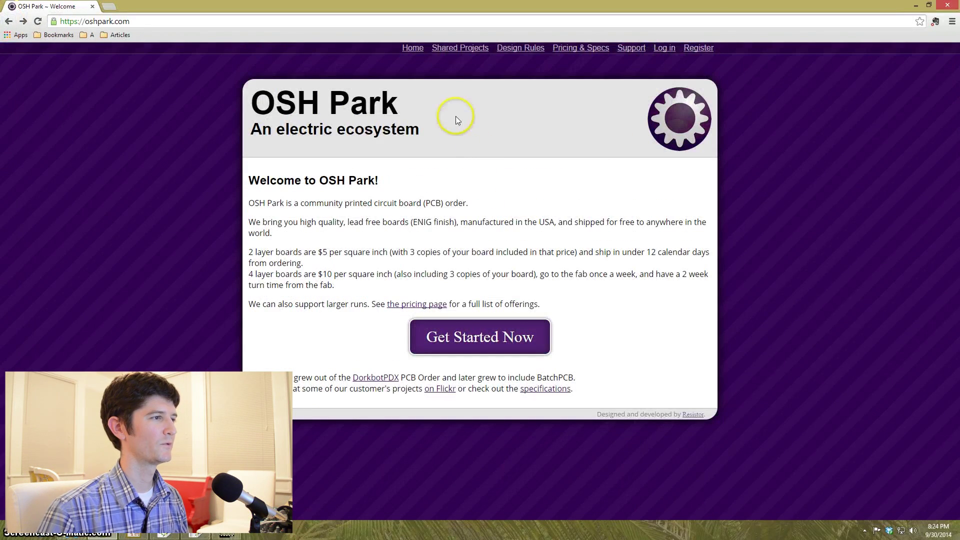
Step: Start a new PCB order and upload AmpProject01.zip from E:\Jason\Projects\AmpProject01
{"action": "left_click", "coordinate": [469, 338]}
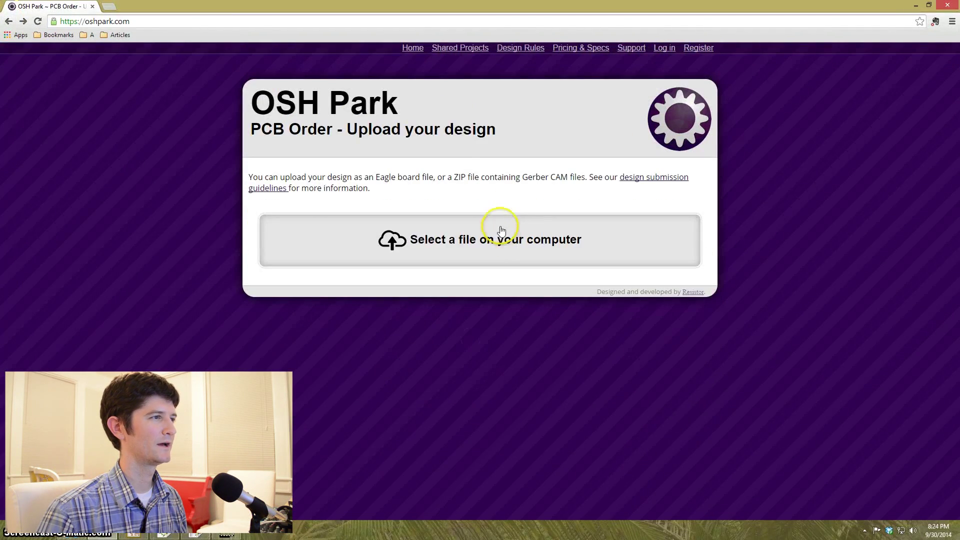
{"action": "left_click", "coordinate": [500, 230]}
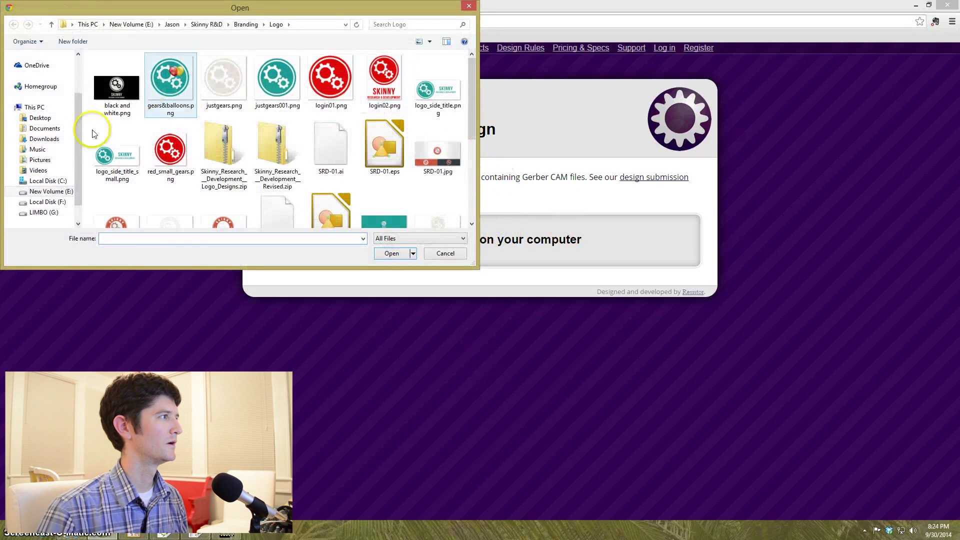
{"action": "left_click", "coordinate": [63, 192]}
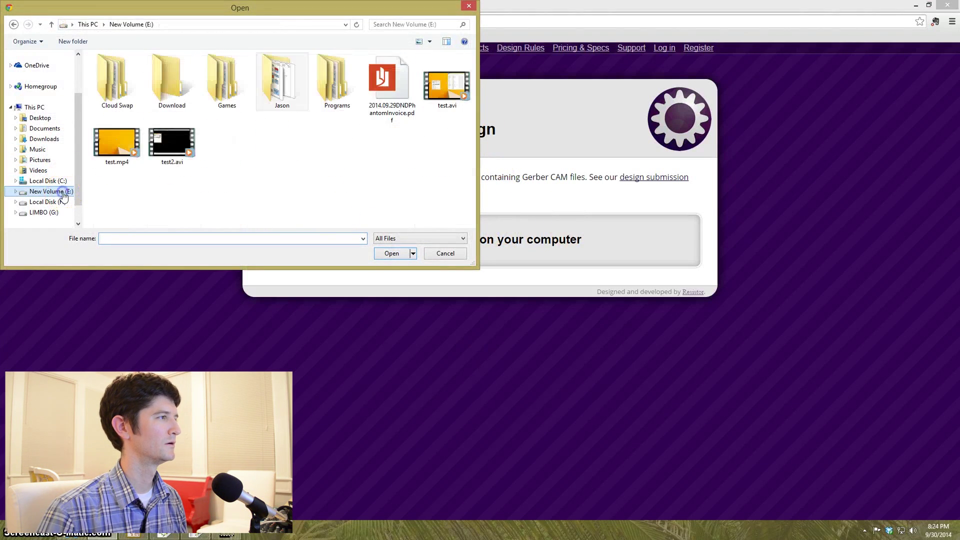
{"action": "double_click", "coordinate": [265, 82]}
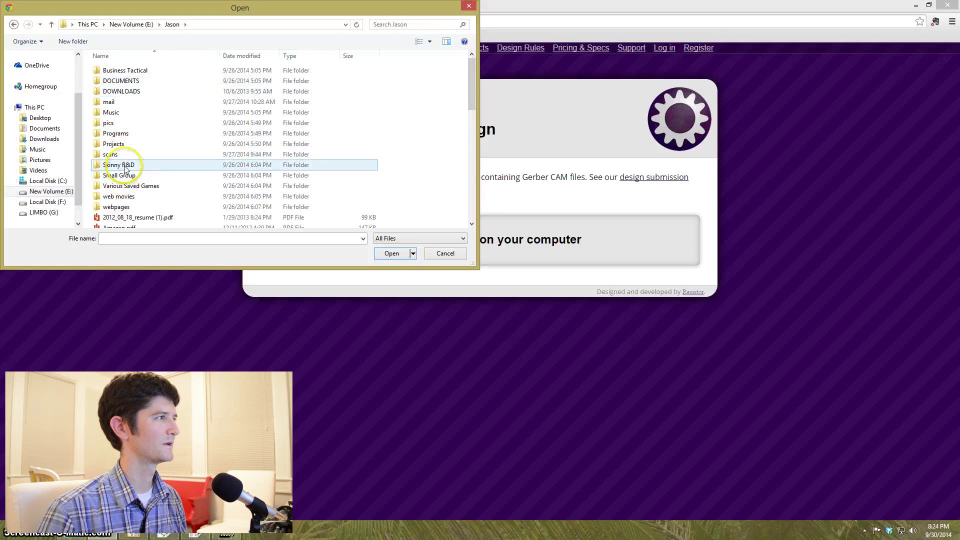
{"action": "double_click", "coordinate": [116, 144]}
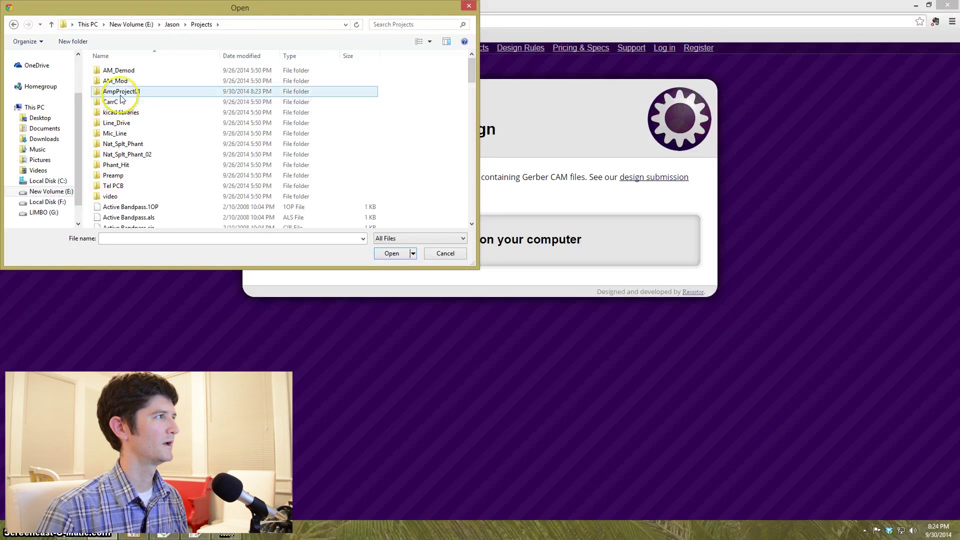
{"action": "double_click", "coordinate": [121, 95]}
{"action": "left_click", "coordinate": [126, 144]}
{"action": "left_click", "coordinate": [392, 253]}
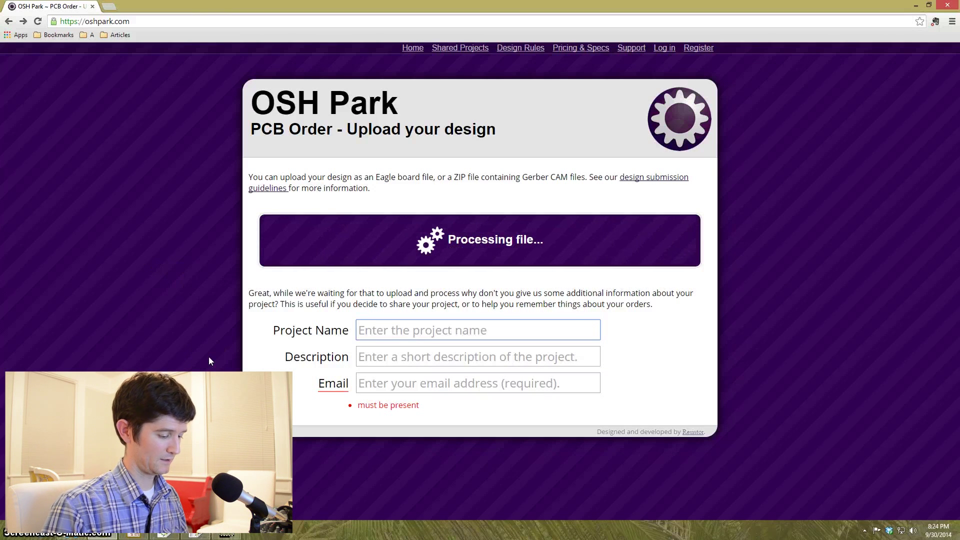
Step: Enter 'Lm386' as the project name
{"action": "type", "text": "Lm38"}
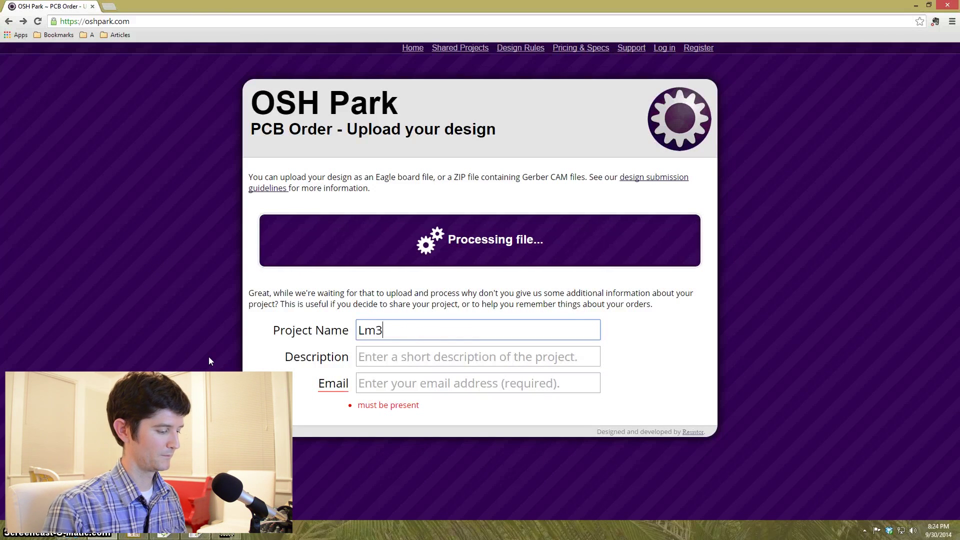
{"action": "type", "text": "6 Project"}
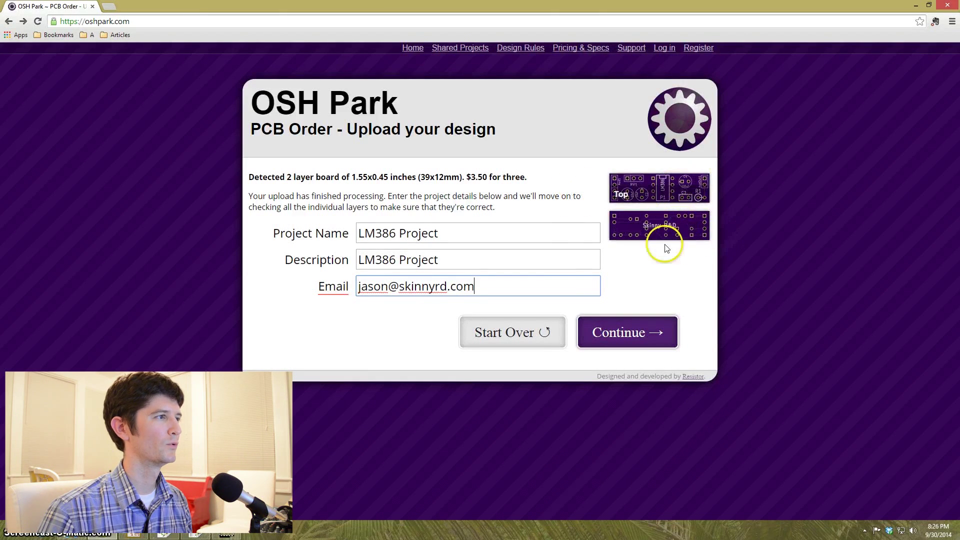
Step: Submit the project details and review the $3.50 quote for three 2-layer 1.55x0.45 inch boards
{"action": "left_click", "coordinate": [620, 334]}
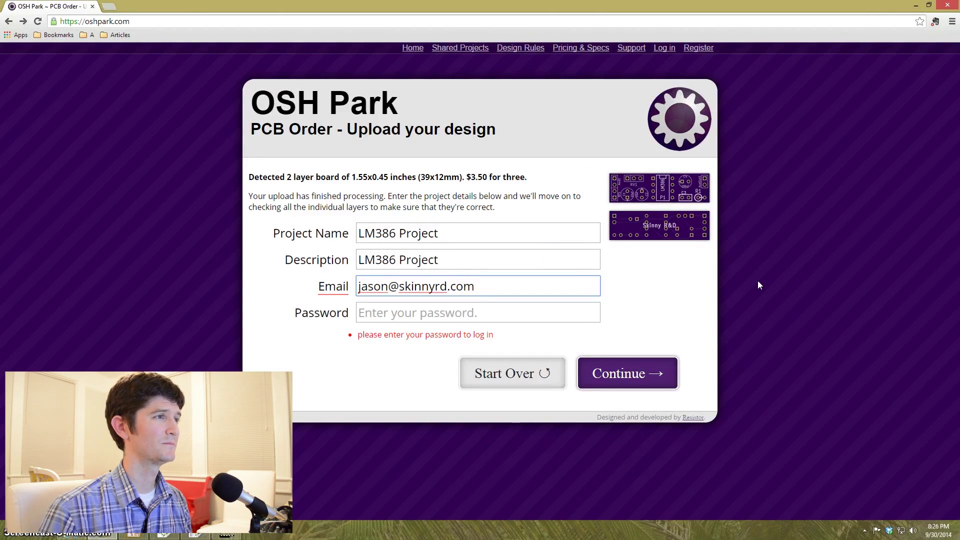
{"action": "left_click_drag", "start_coordinate": [466, 177], "coordinate": [528, 176]}
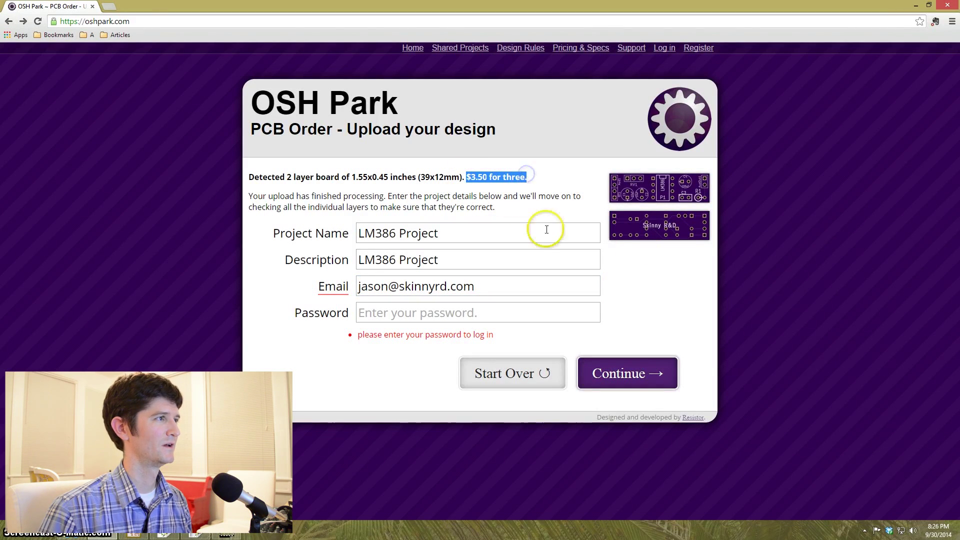
{"action": "left_click", "coordinate": [562, 196]}
{"action": "left_click", "coordinate": [468, 194]}
{"action": "left_click", "coordinate": [690, 229]}
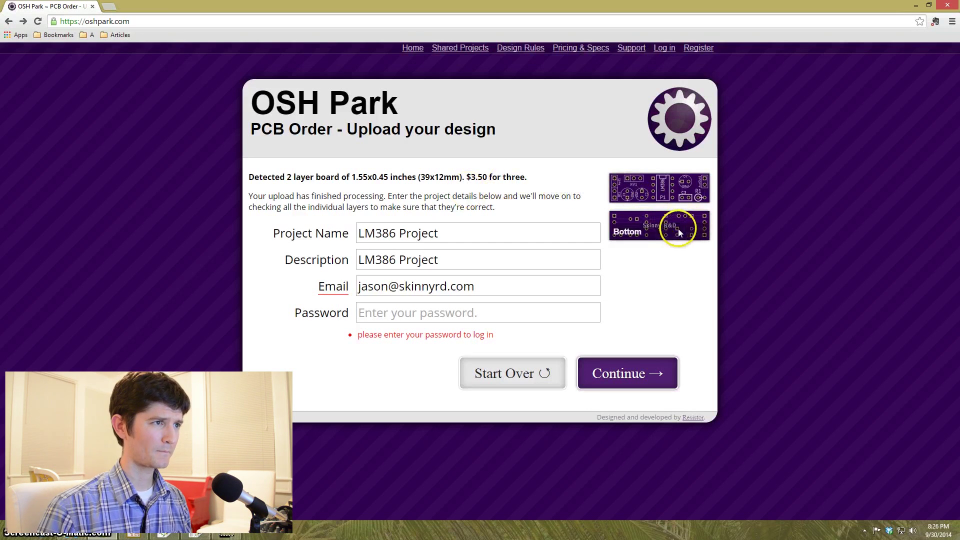